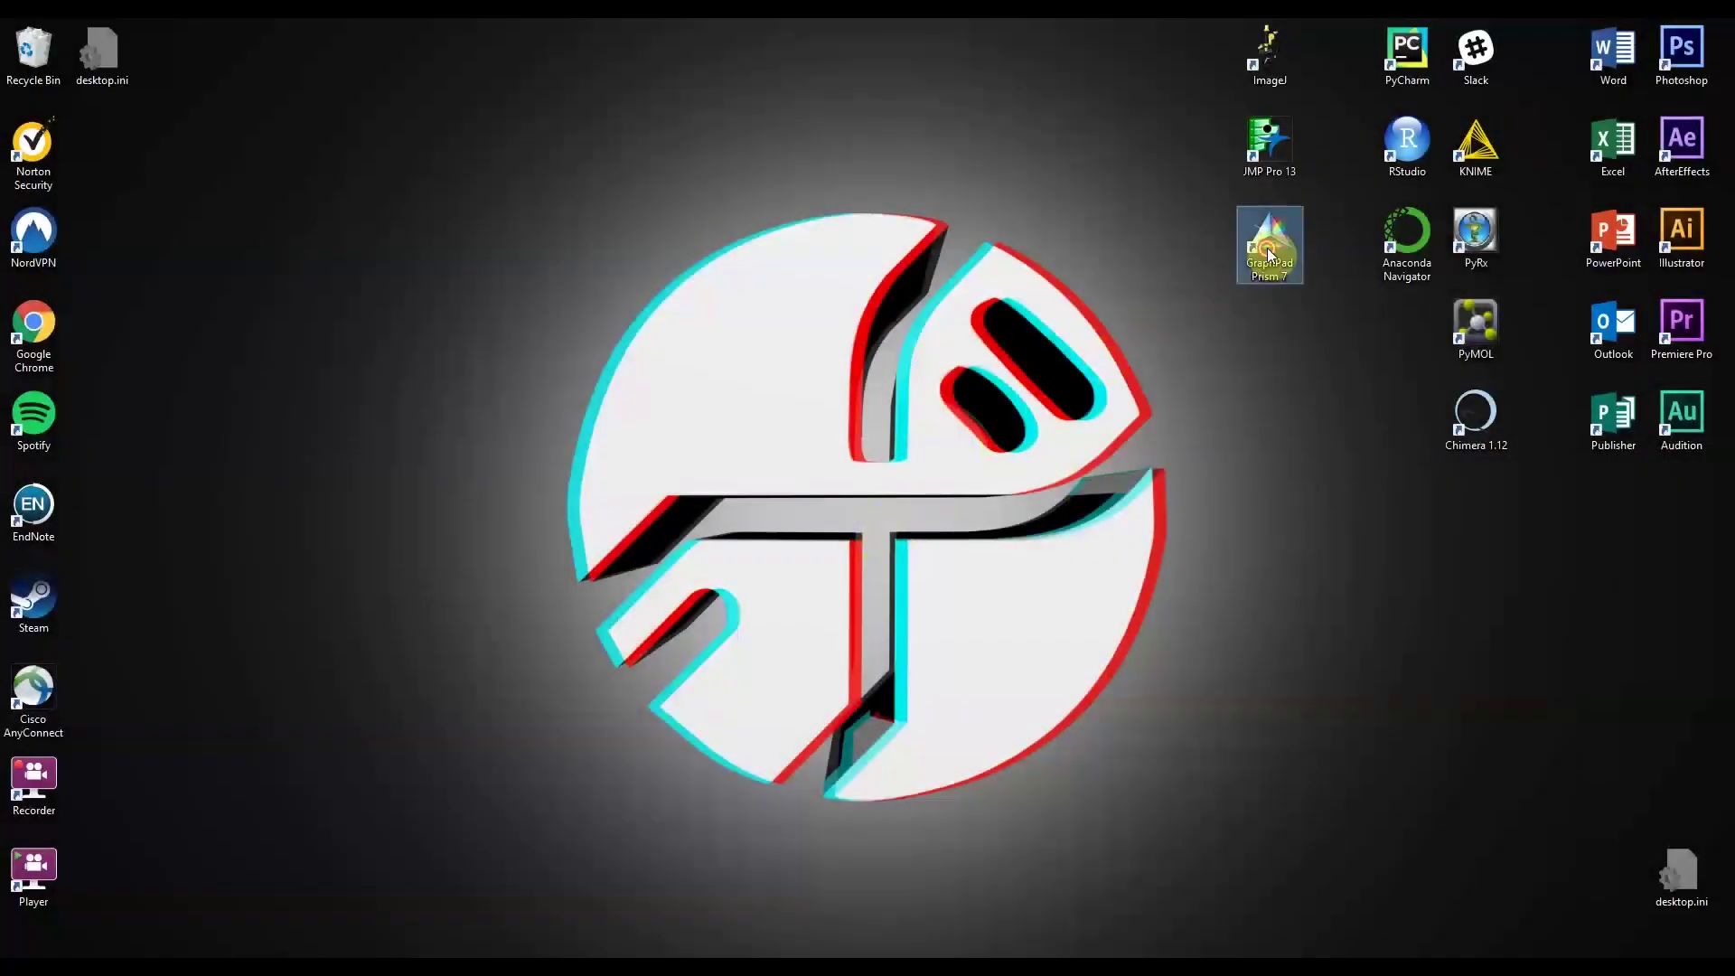
Launch Prism and preview the Column, Grouped, Contingency, Survival and Parts of whole tables, returning to XY
double_click(1268, 254)
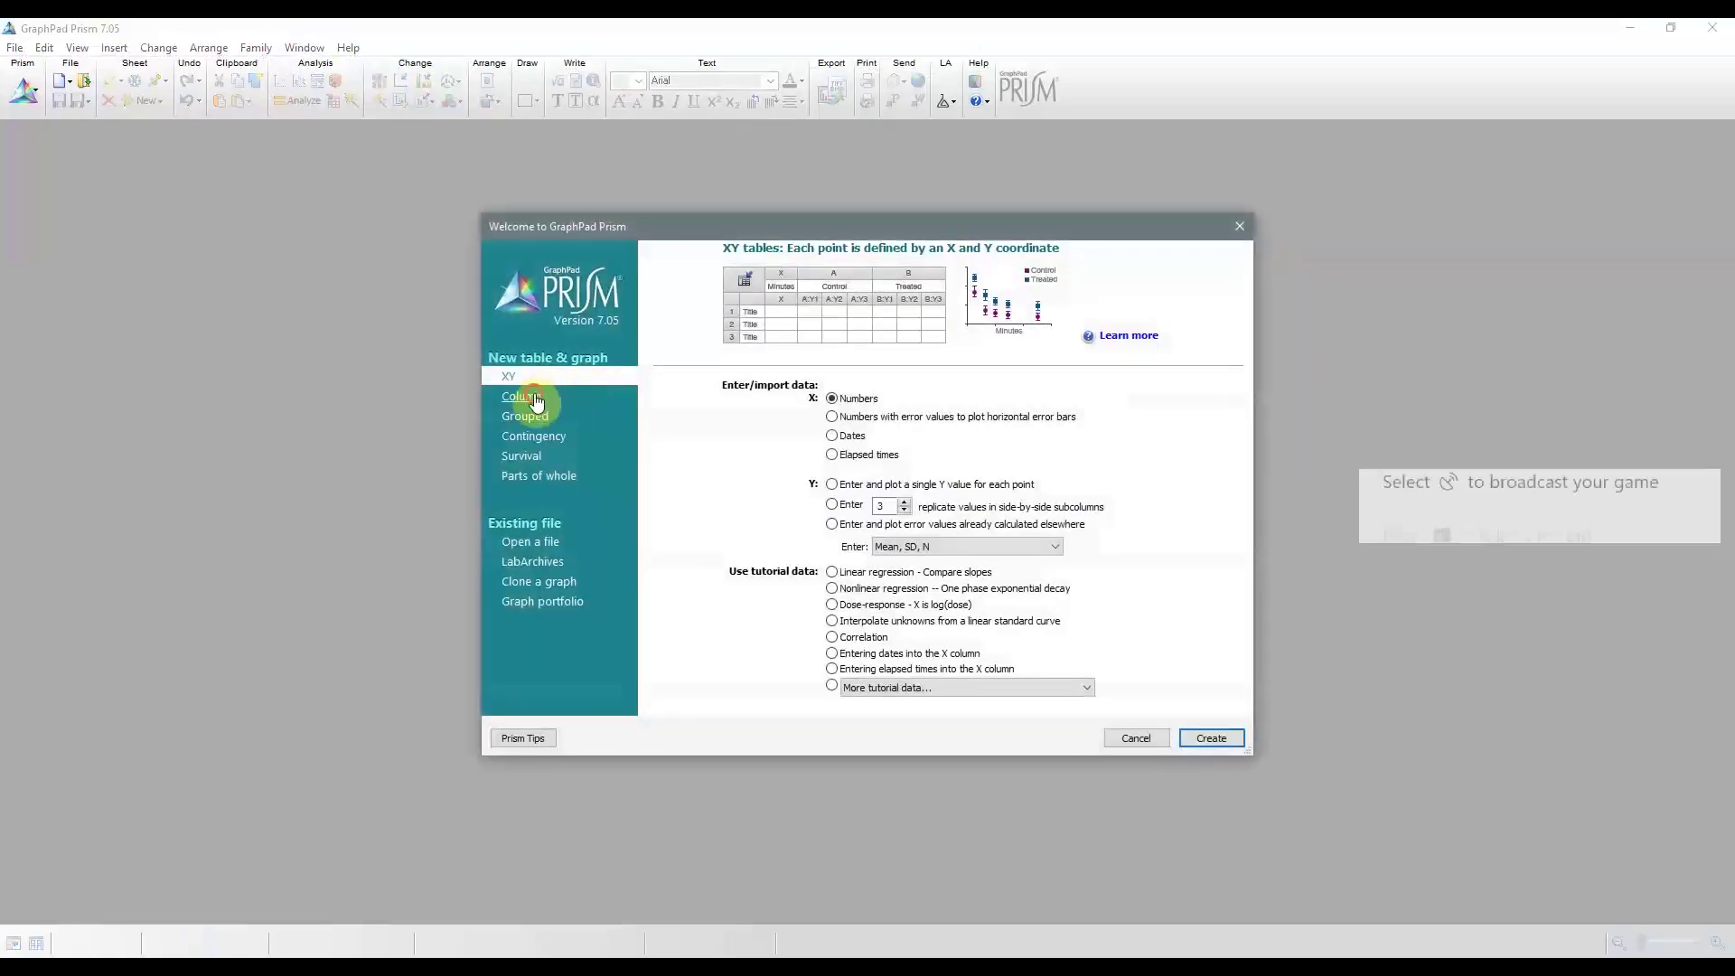
click(524, 398)
click(533, 416)
click(533, 437)
click(529, 456)
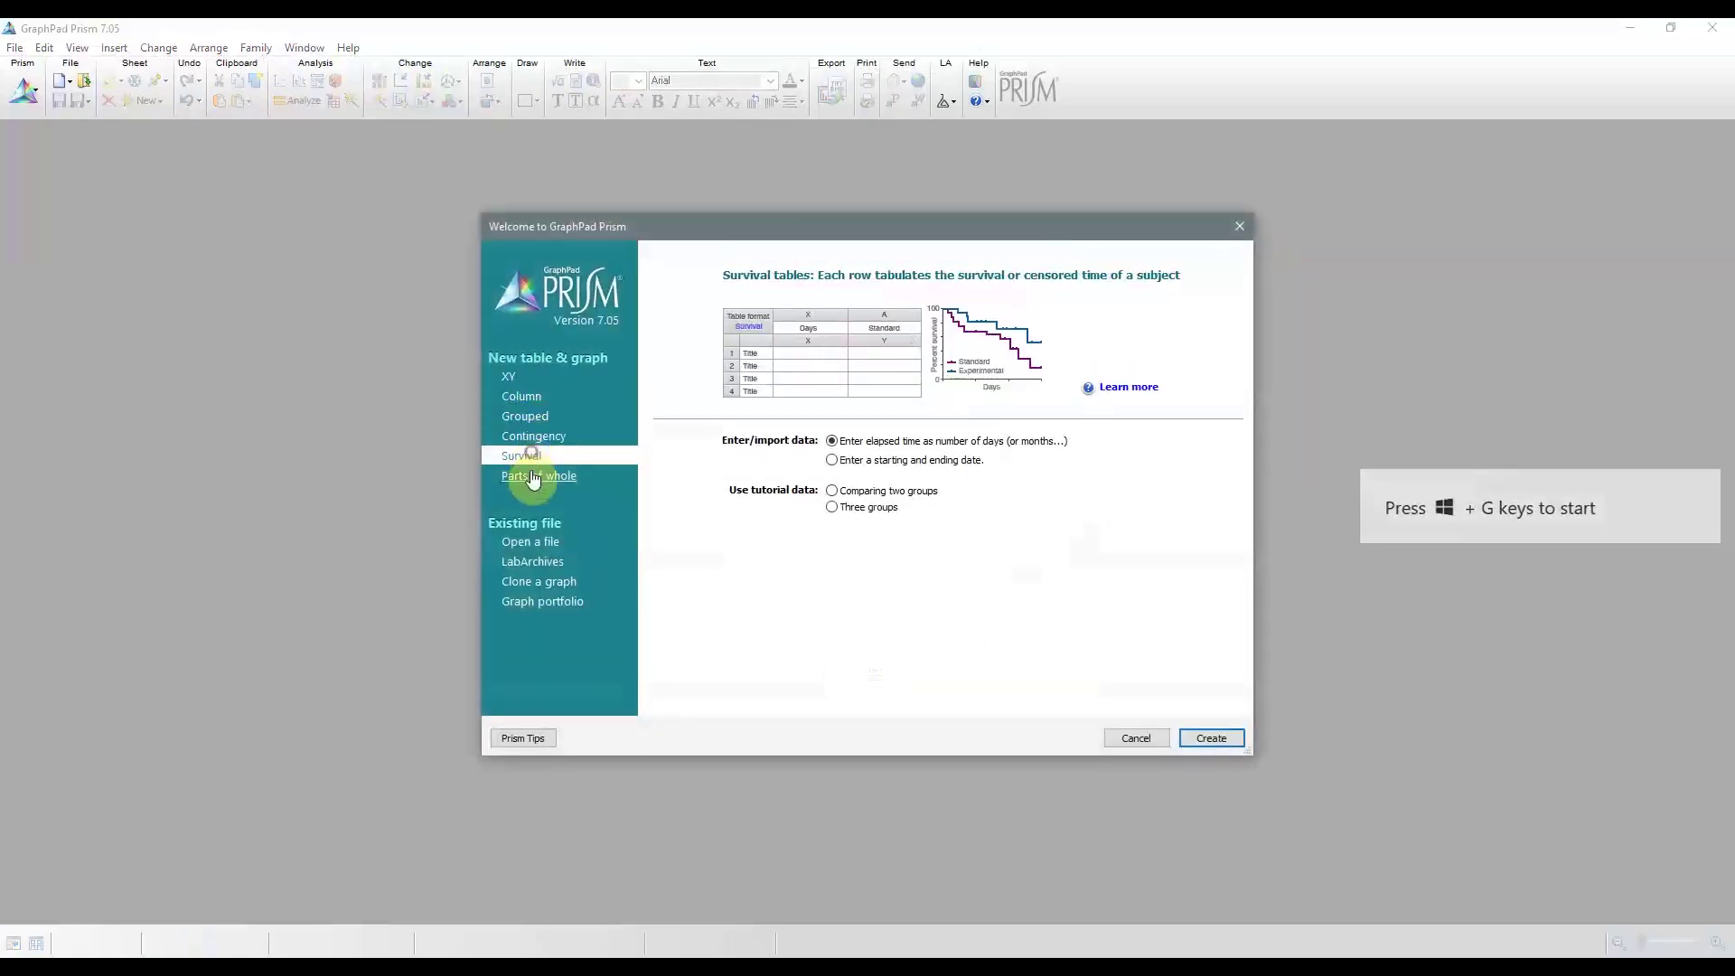
click(533, 476)
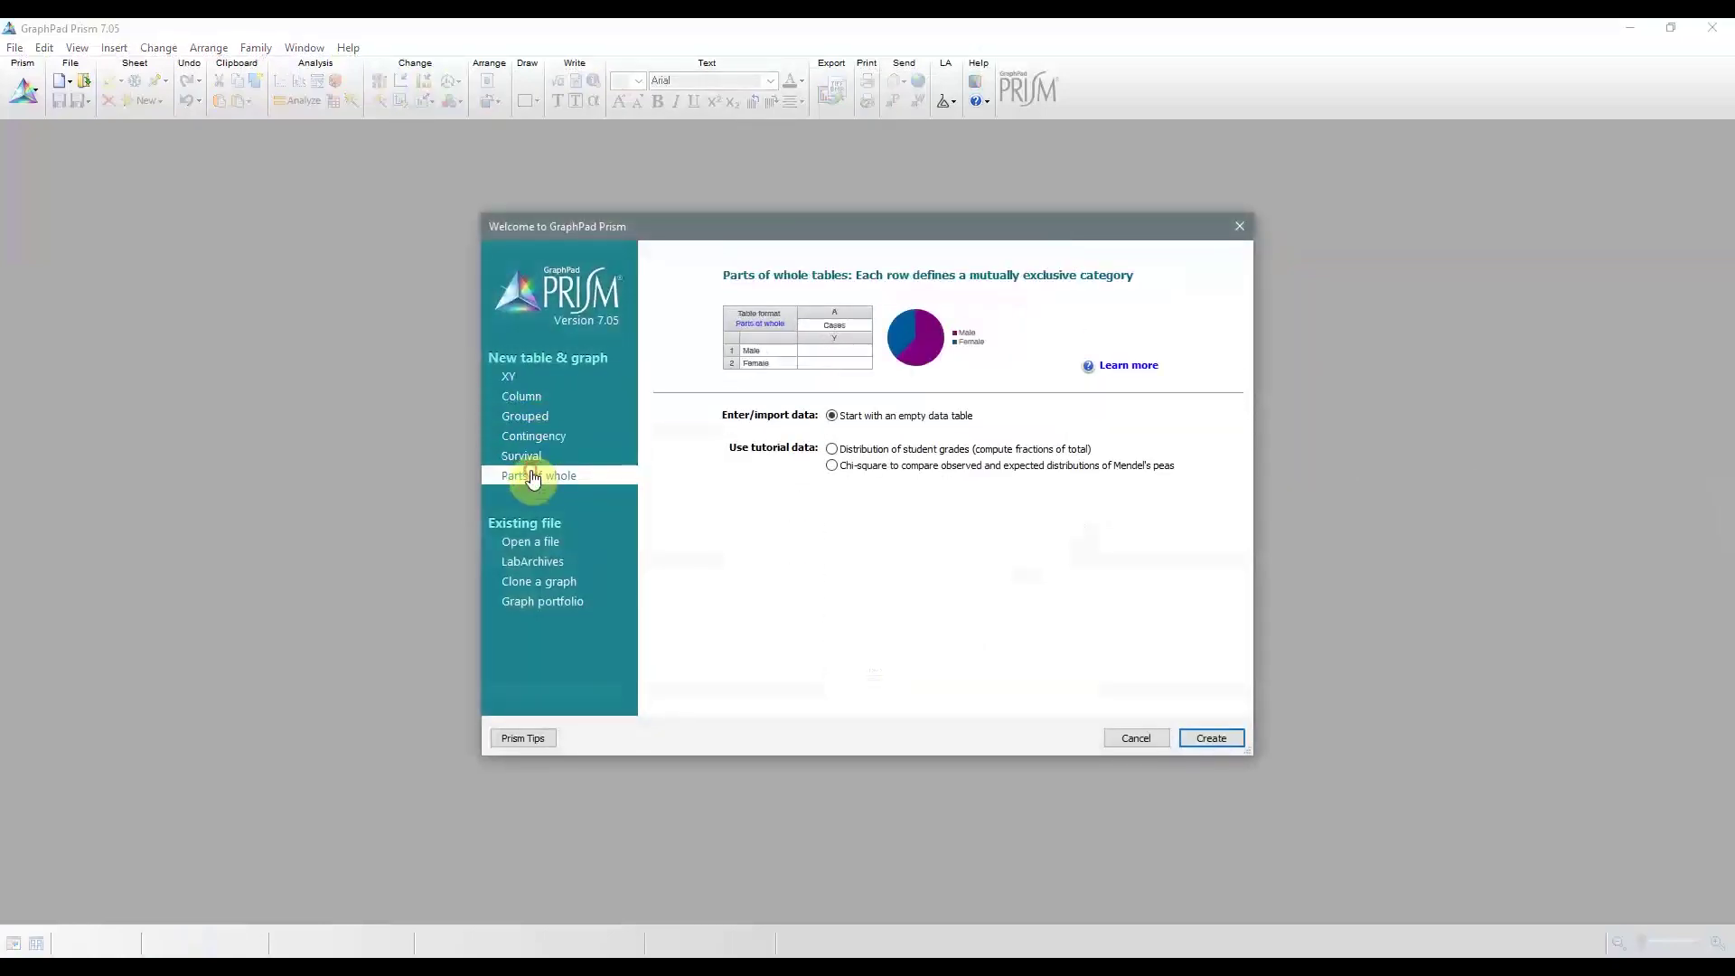
click(525, 380)
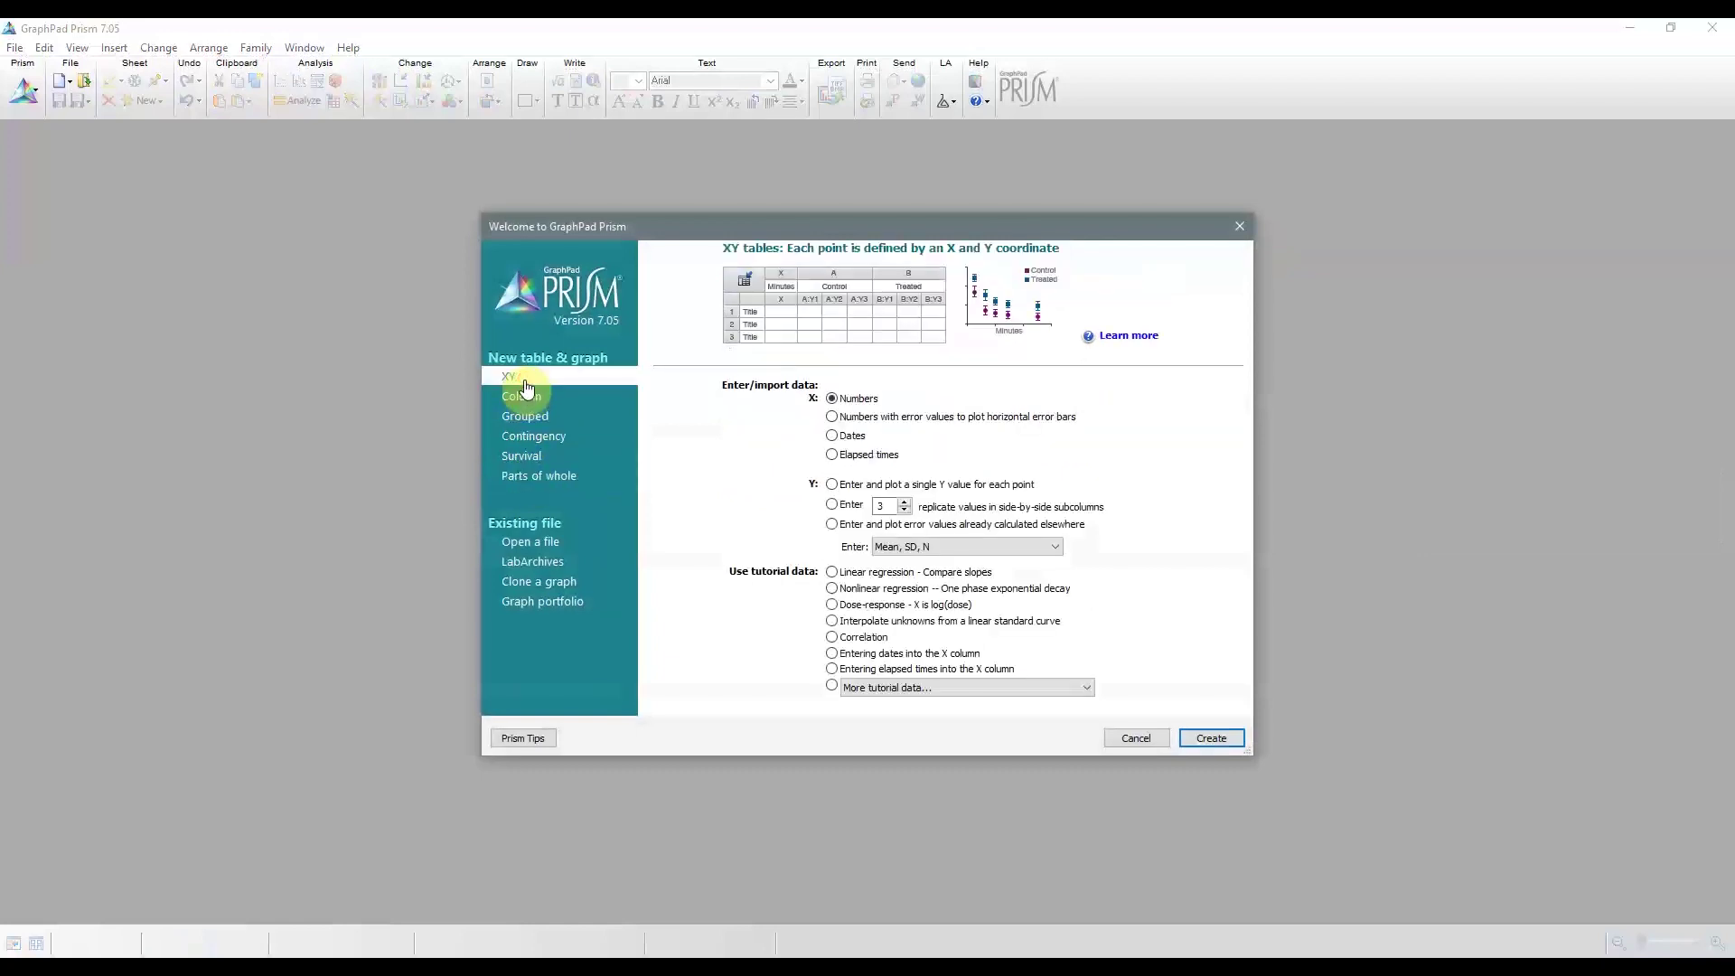
Browse the extra tutorial dataset lists for XY, Column and Grouped tables without choosing any
click(897, 685)
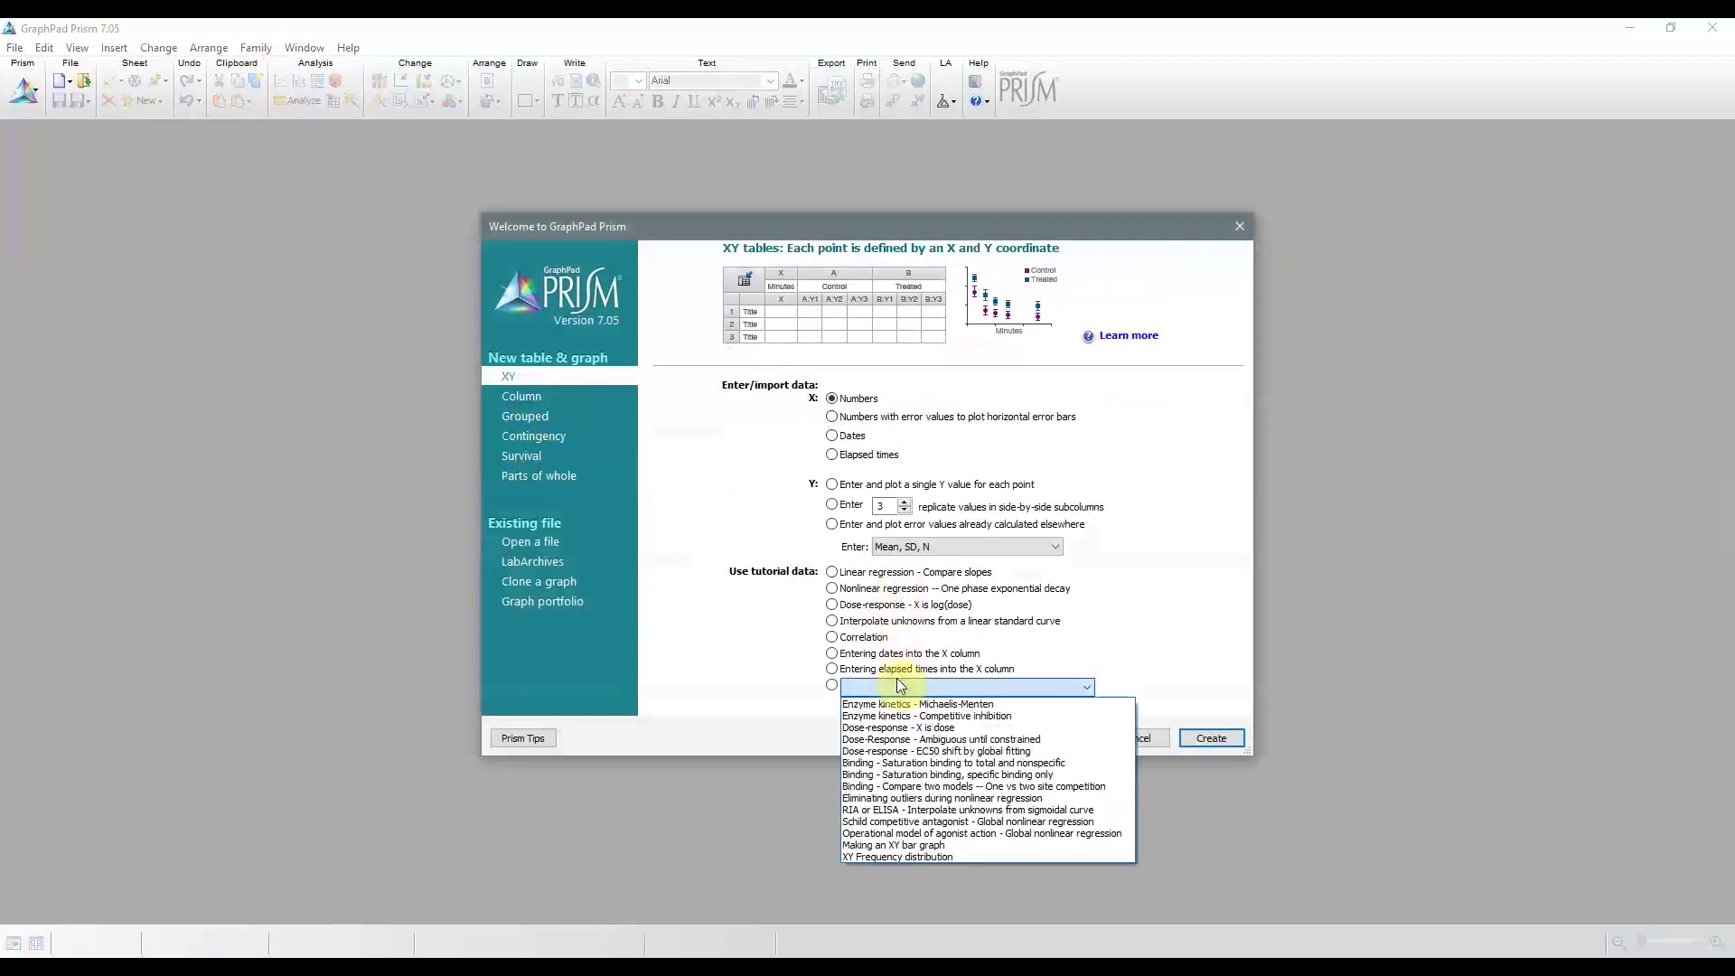
click(896, 685)
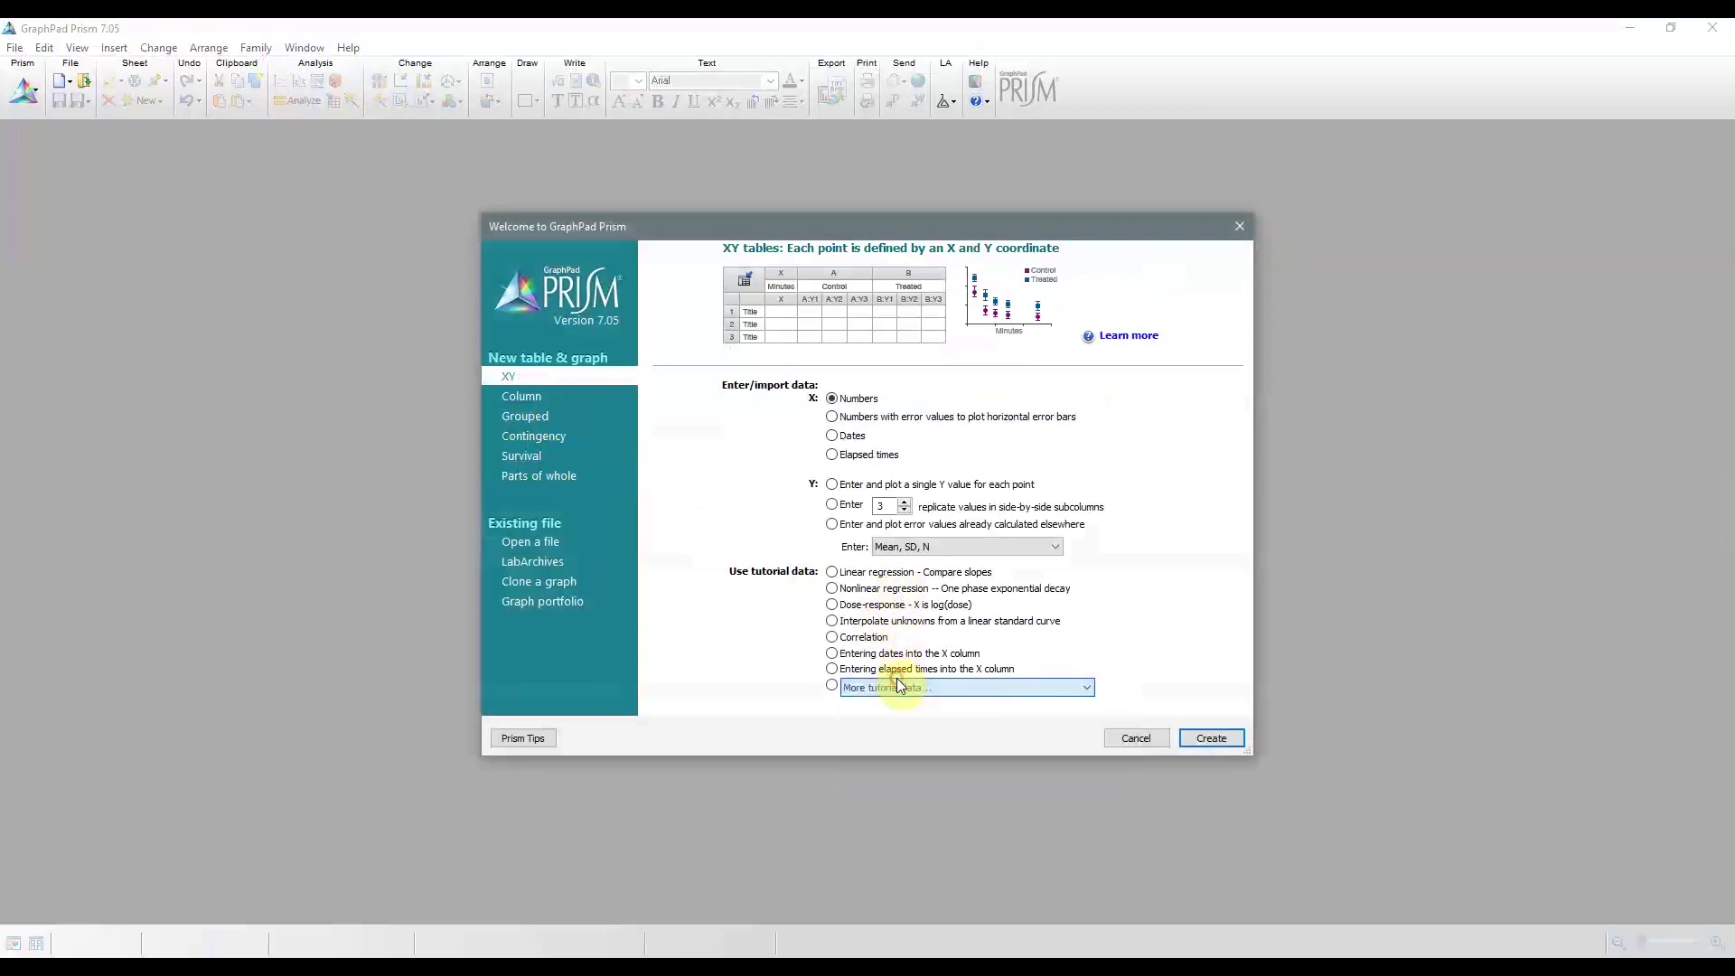
click(512, 402)
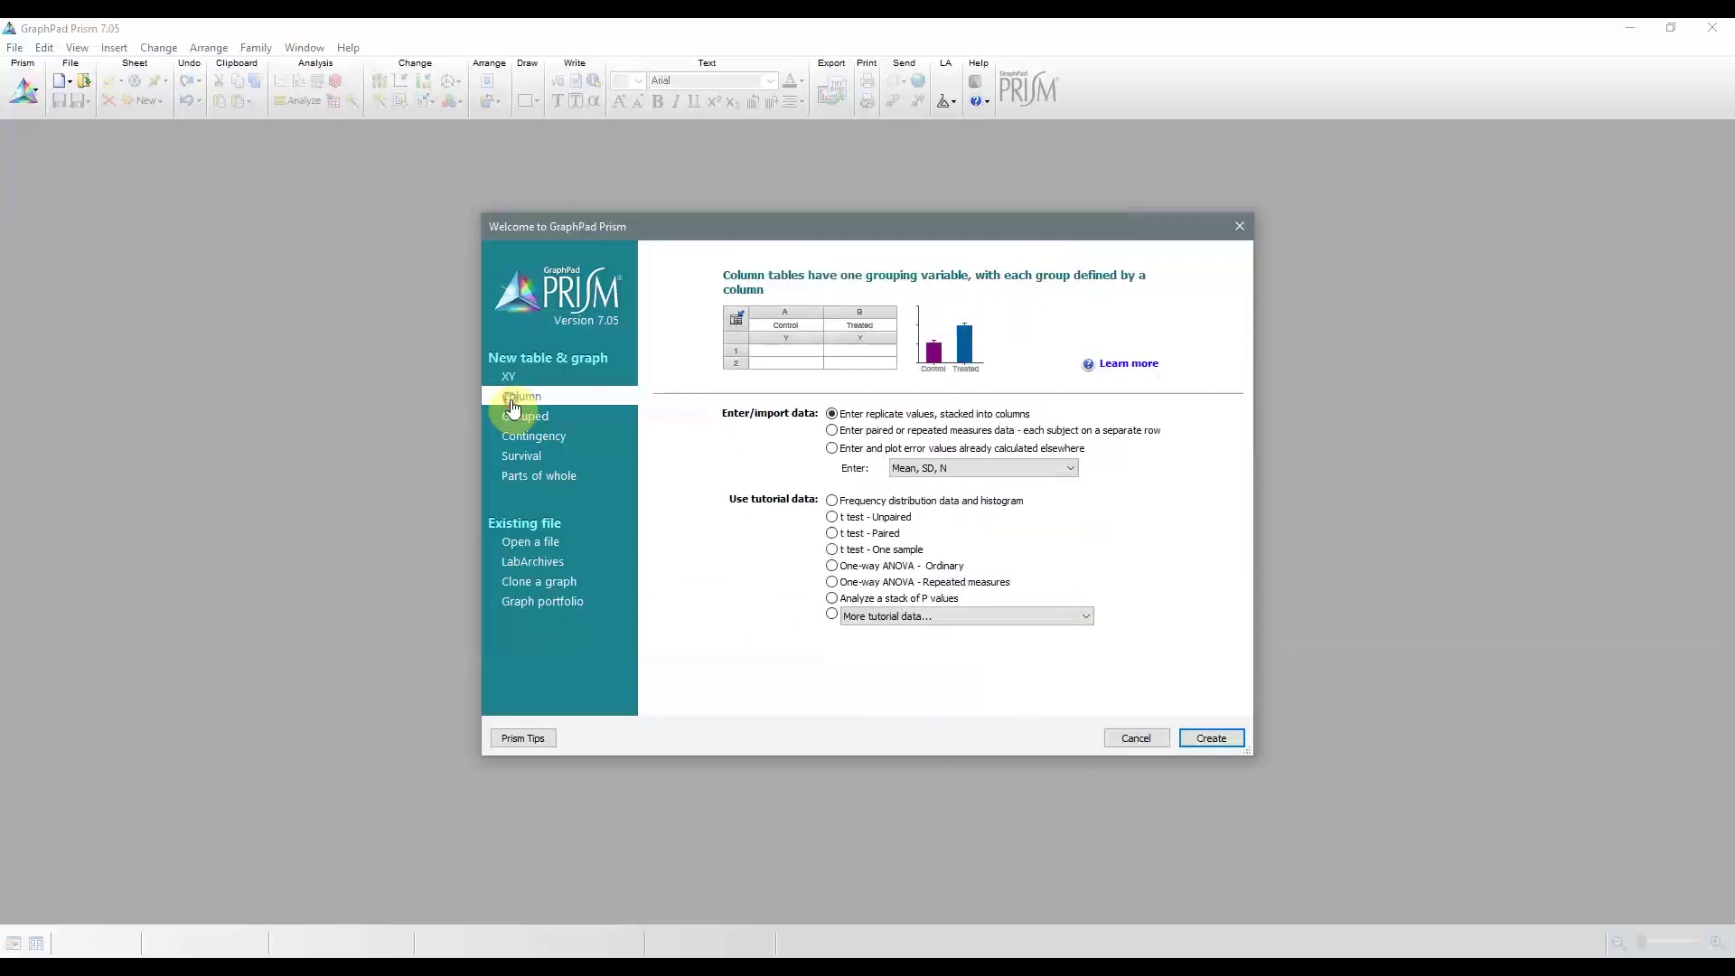
click(938, 619)
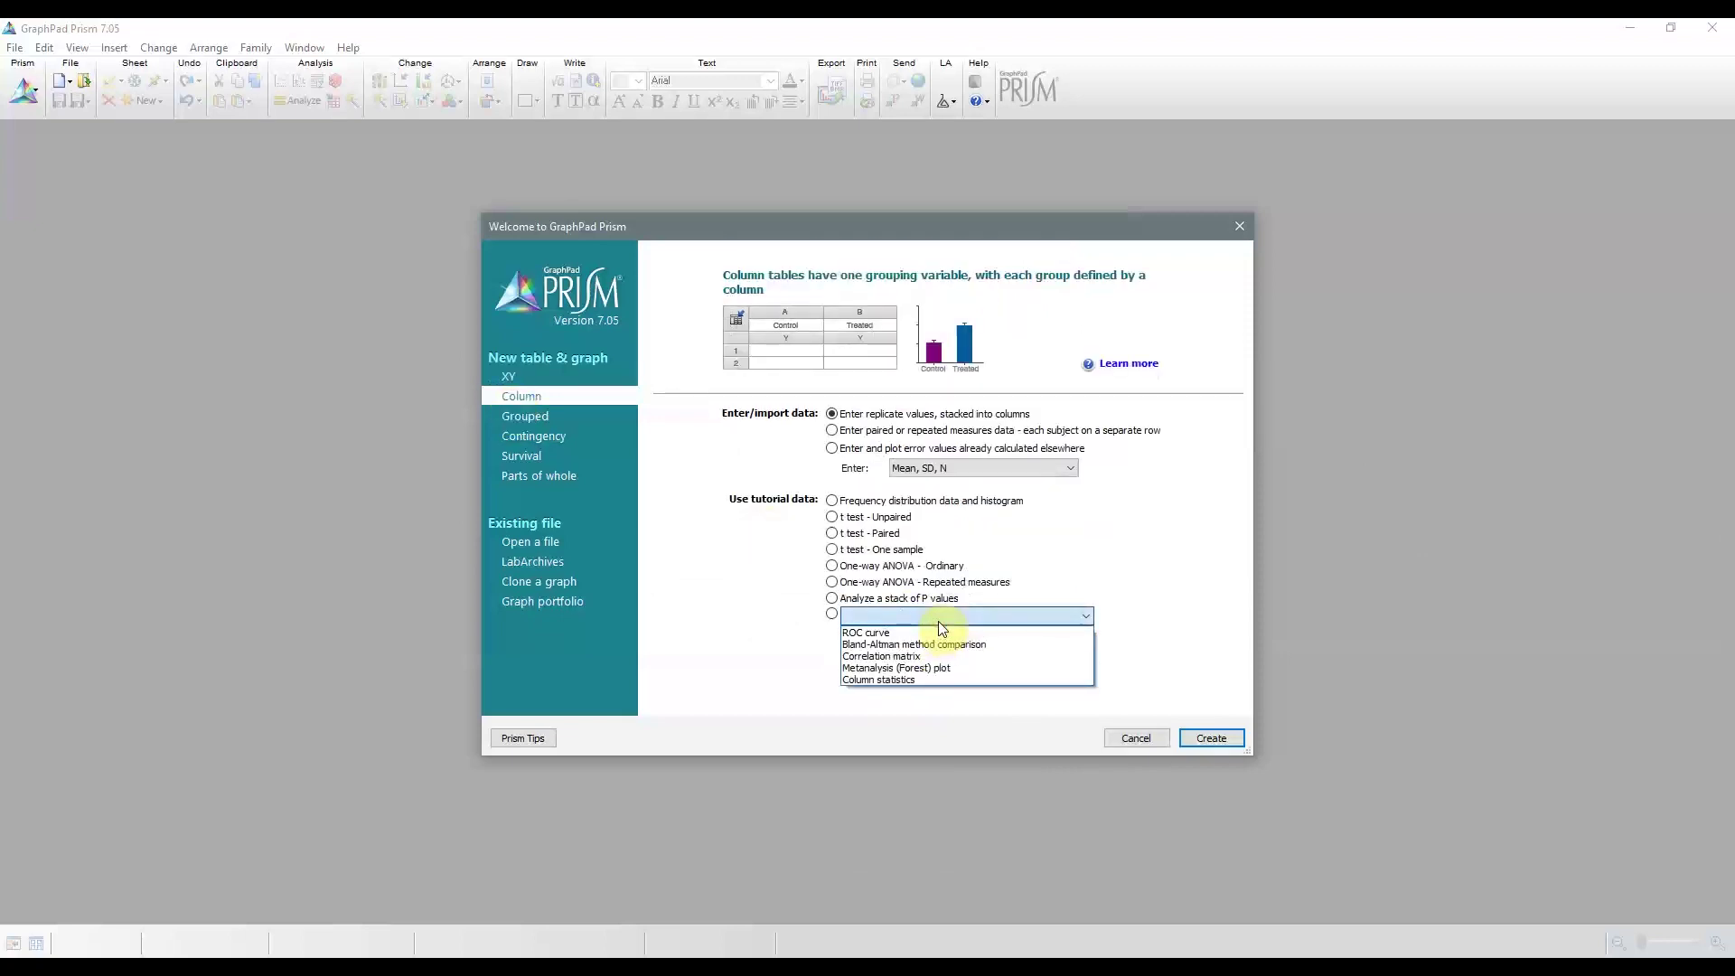
click(938, 621)
click(565, 418)
click(864, 624)
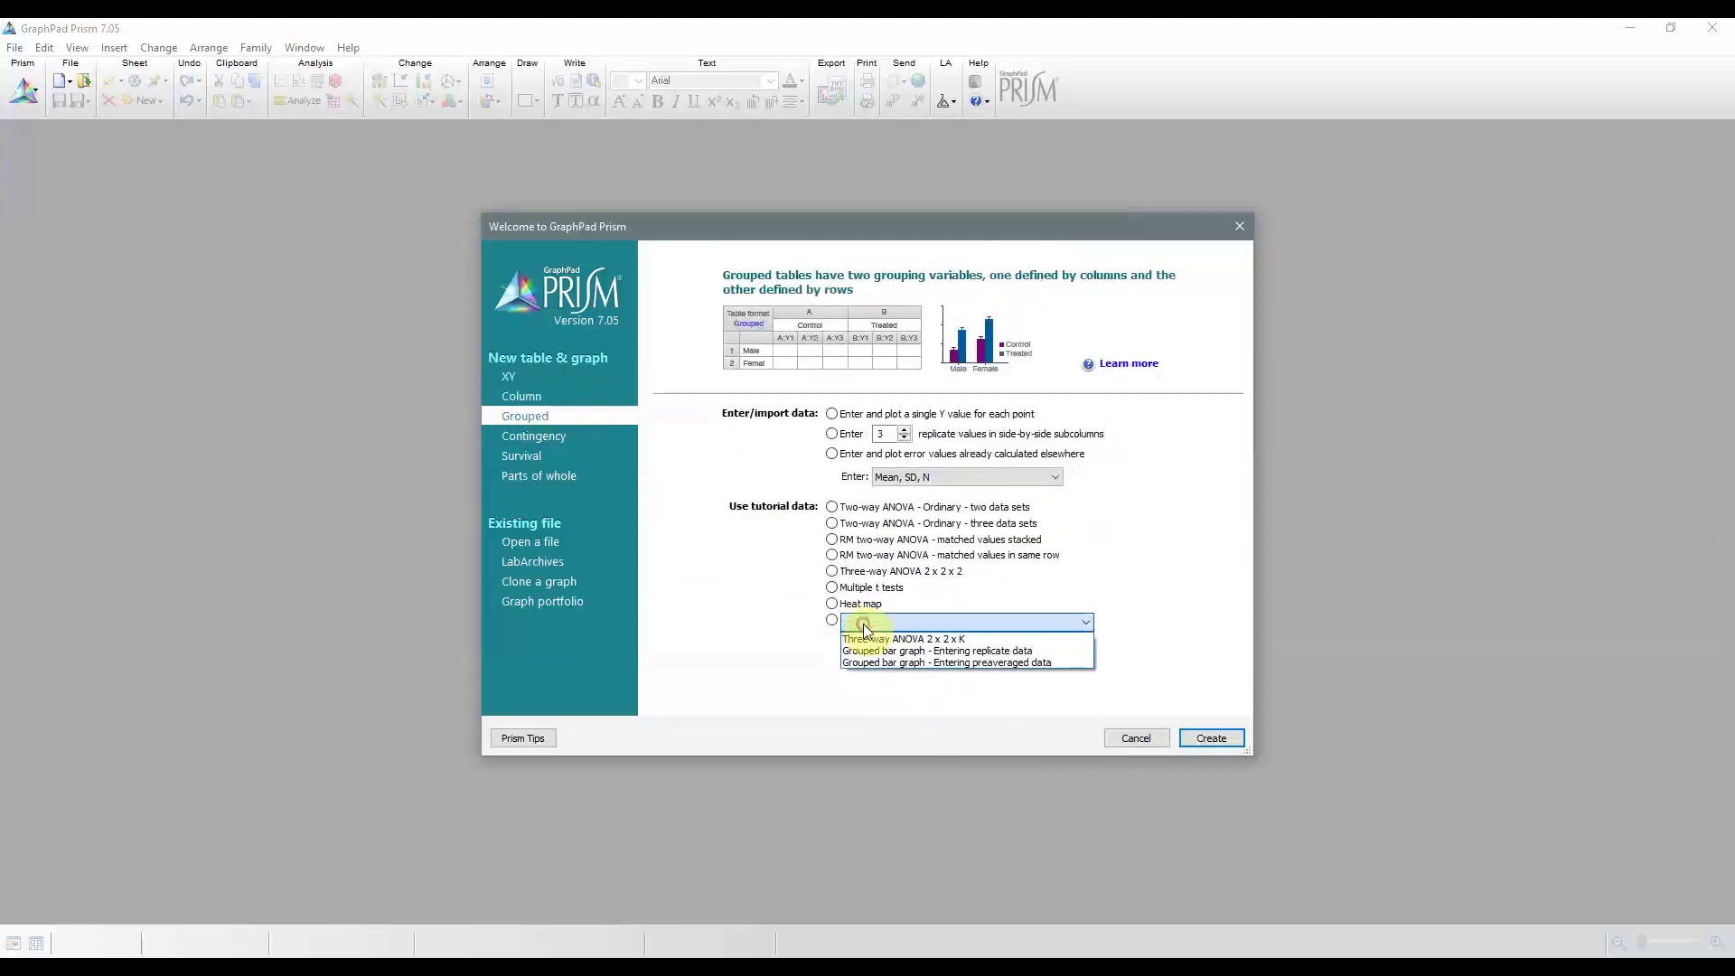
click(864, 624)
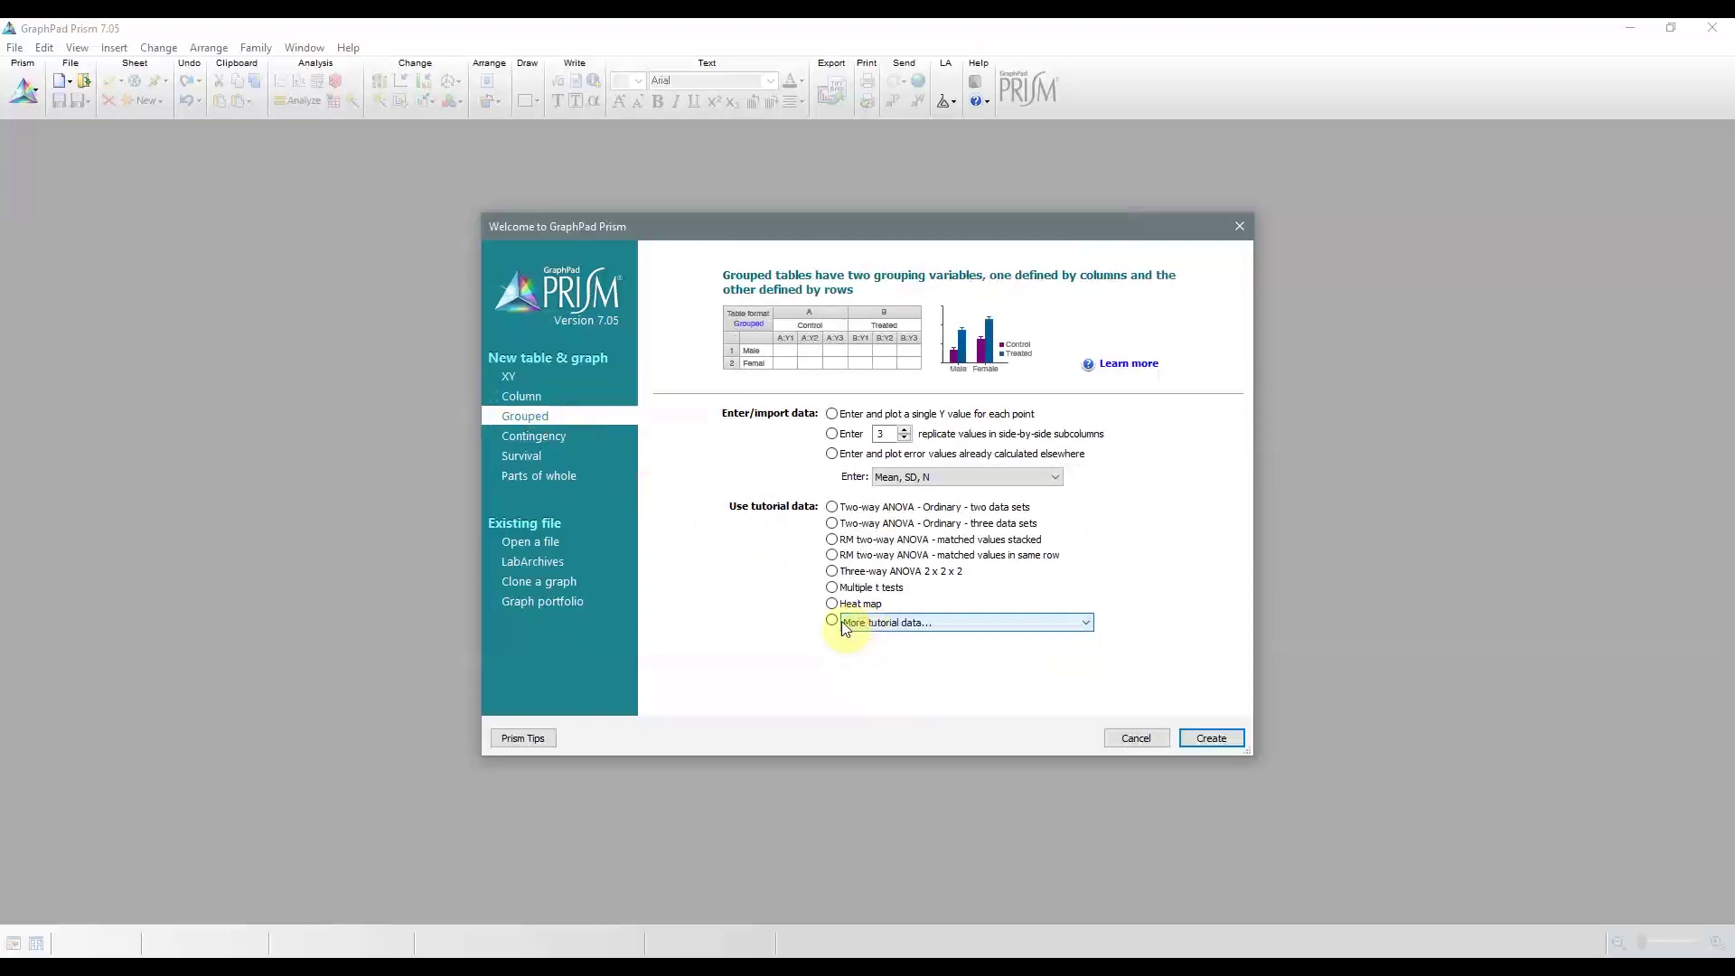
Preview the Parts of whole table, then return to XY and end on the Column table options
click(522, 391)
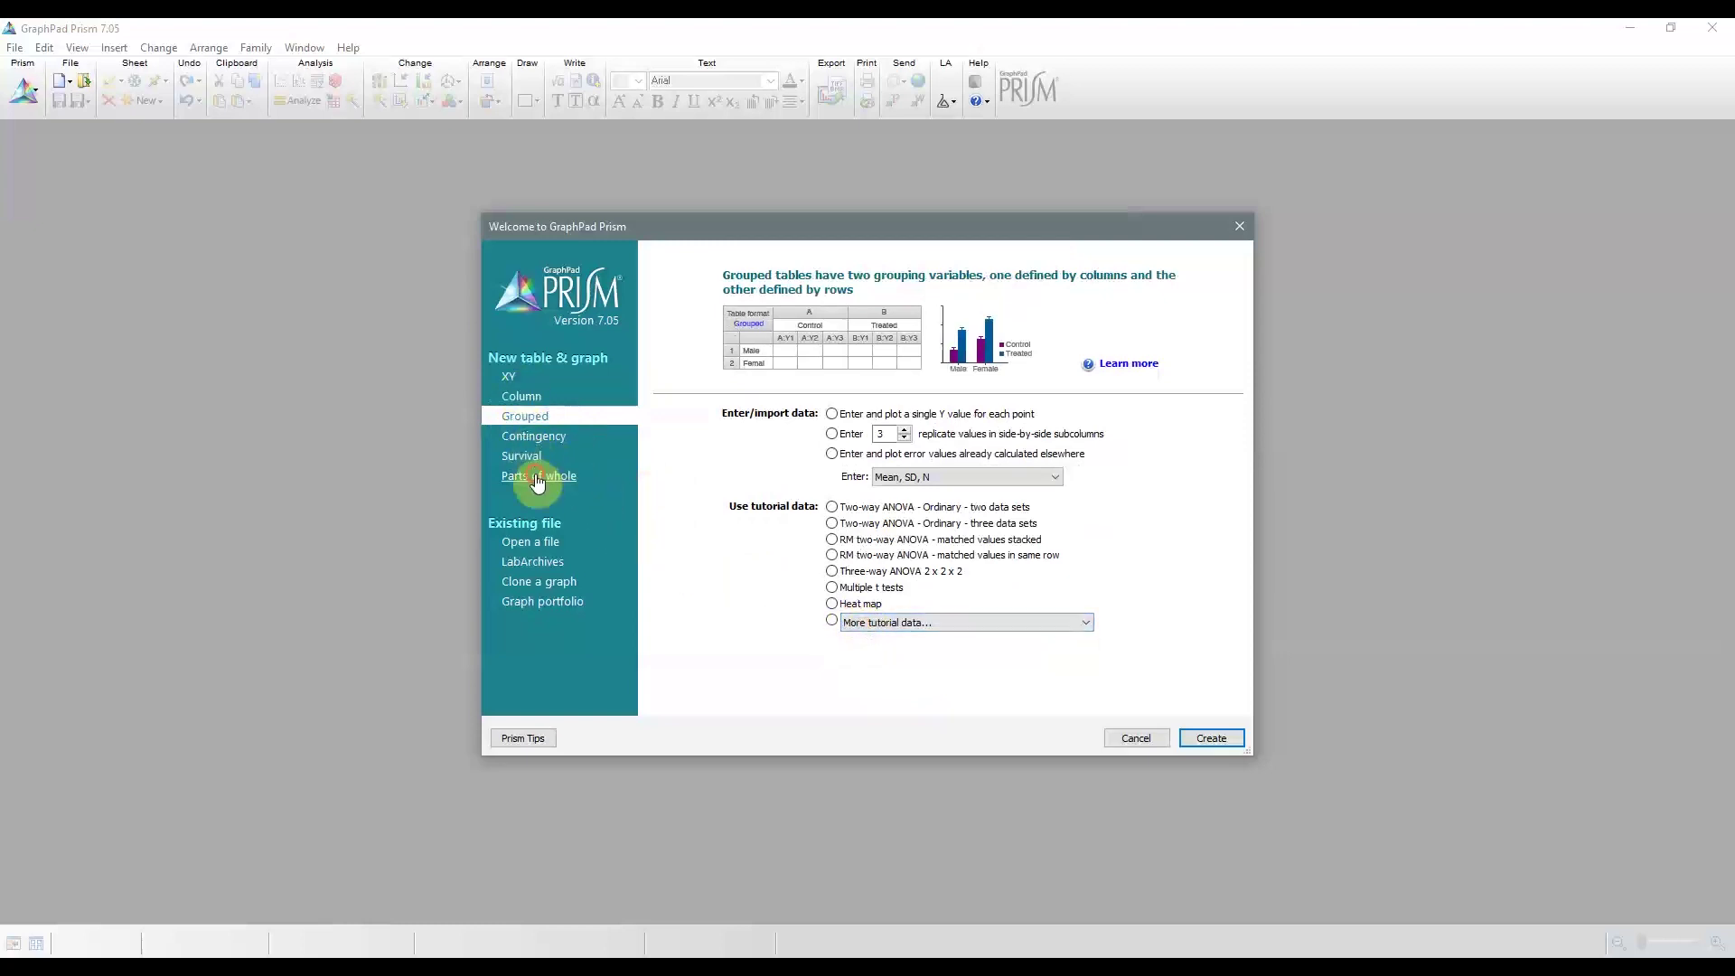
click(535, 475)
click(515, 377)
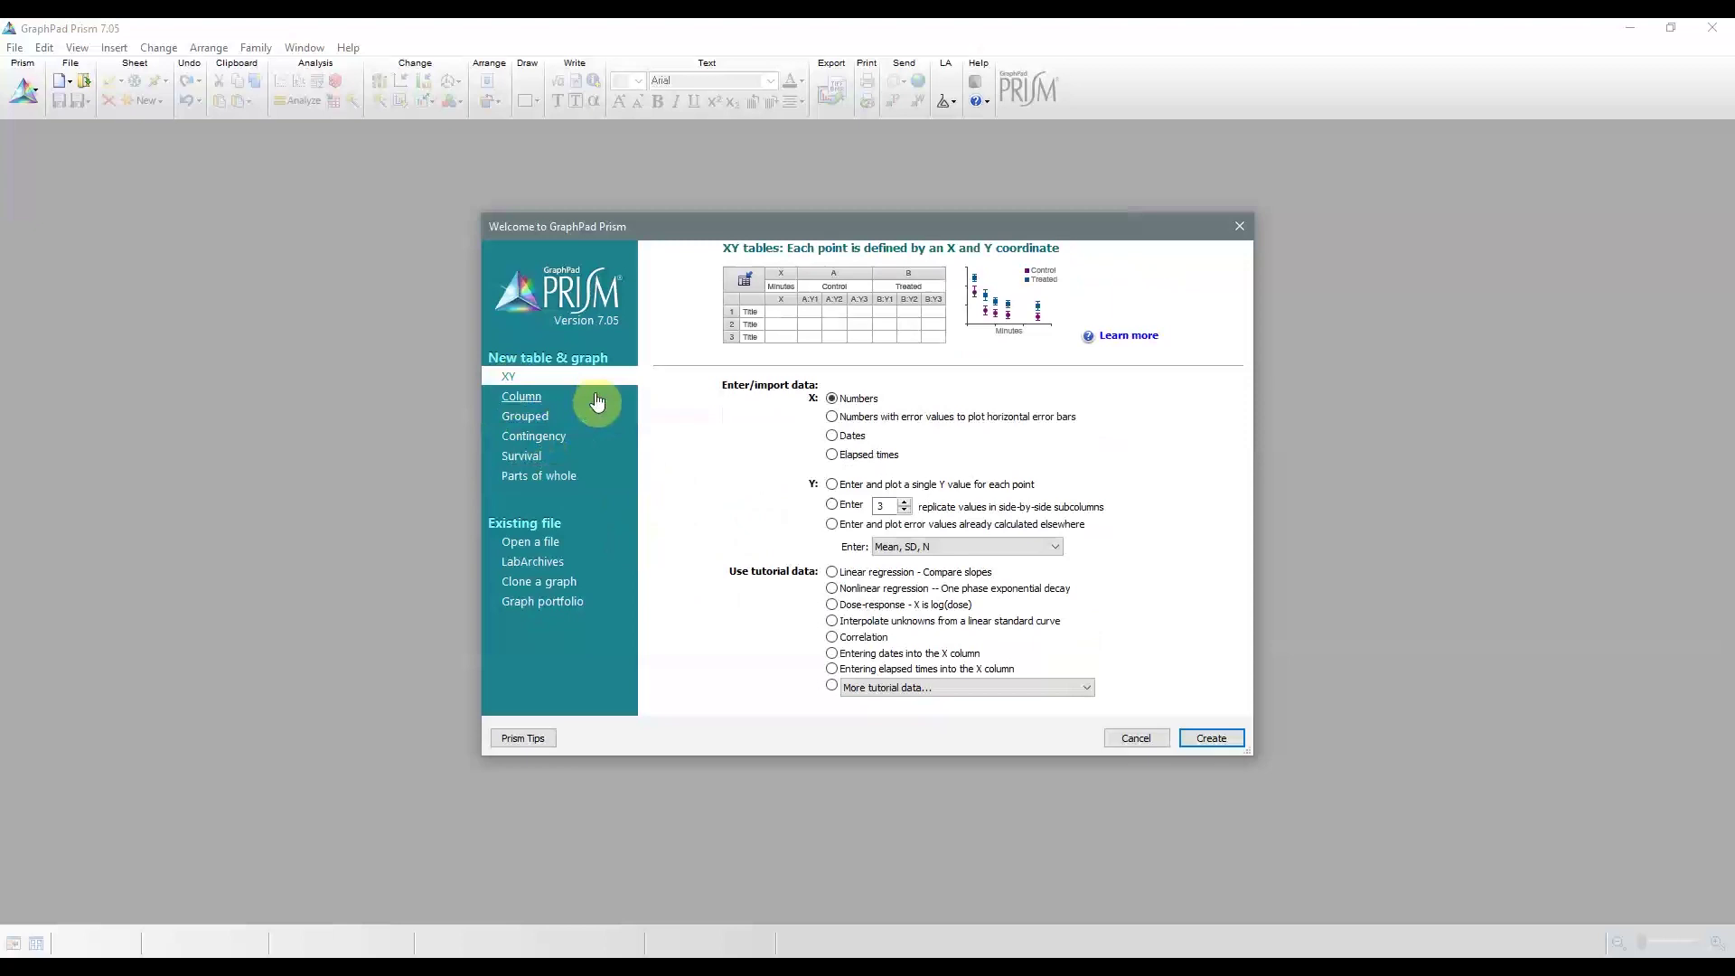
click(521, 409)
Cycle through the XY, Column, Grouped, Contingency, Survival and Parts of whole tables, ending on Grouped
click(551, 397)
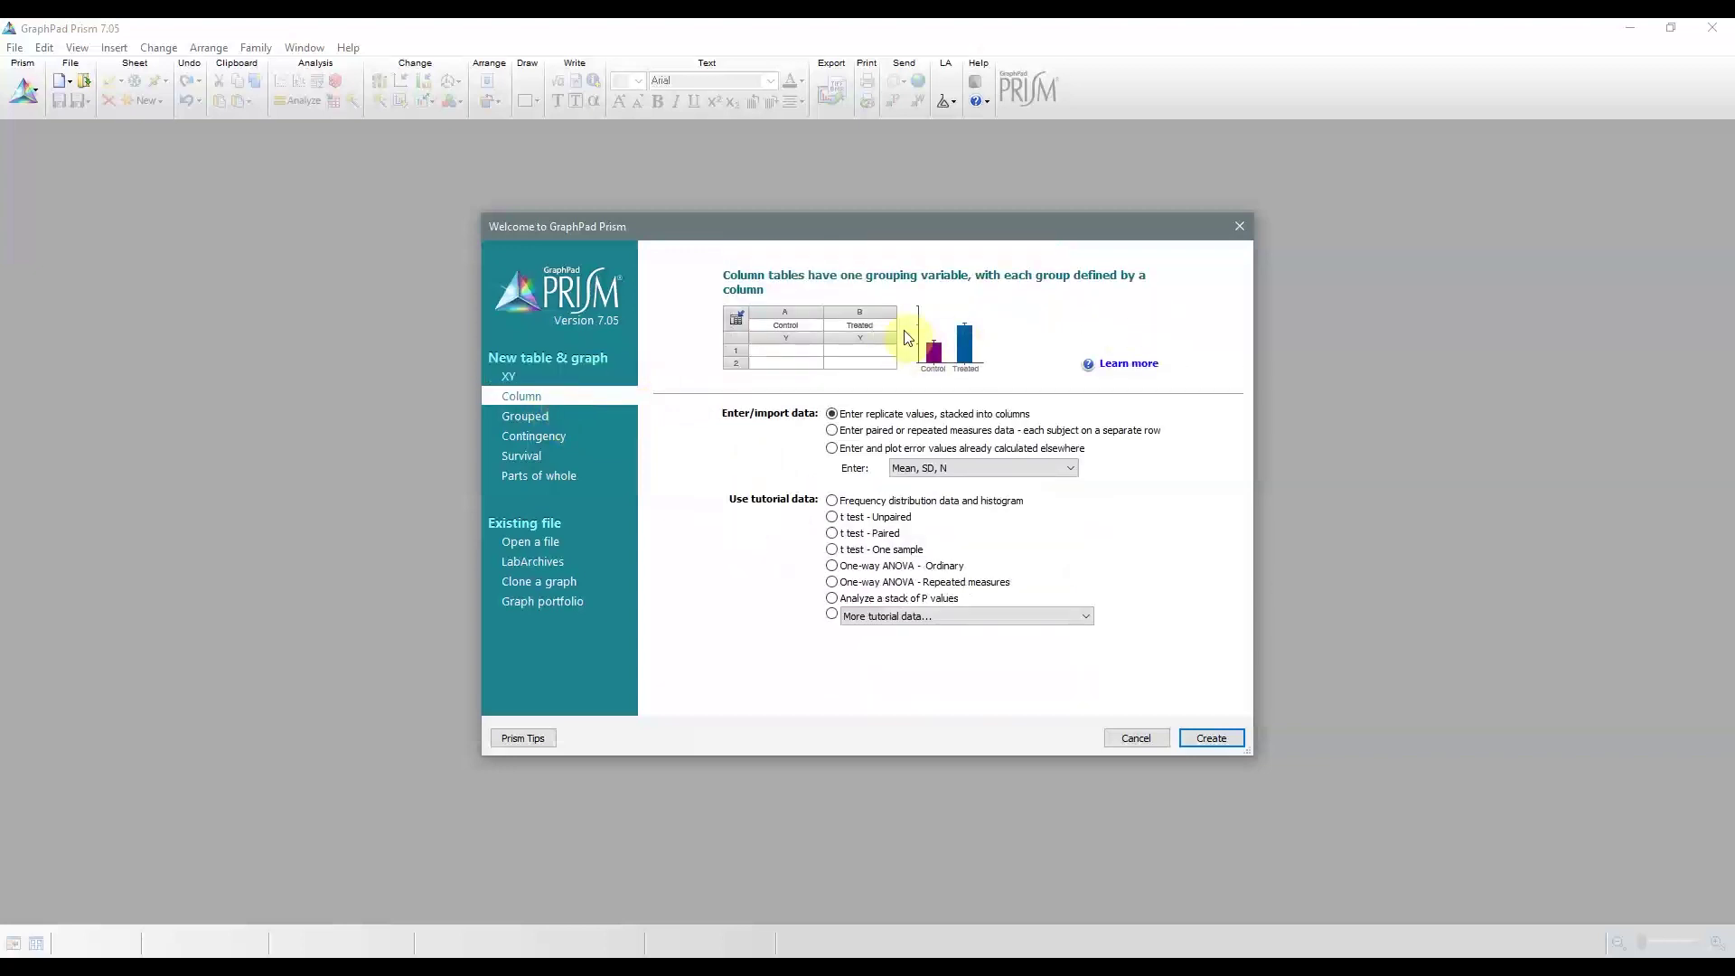
click(550, 416)
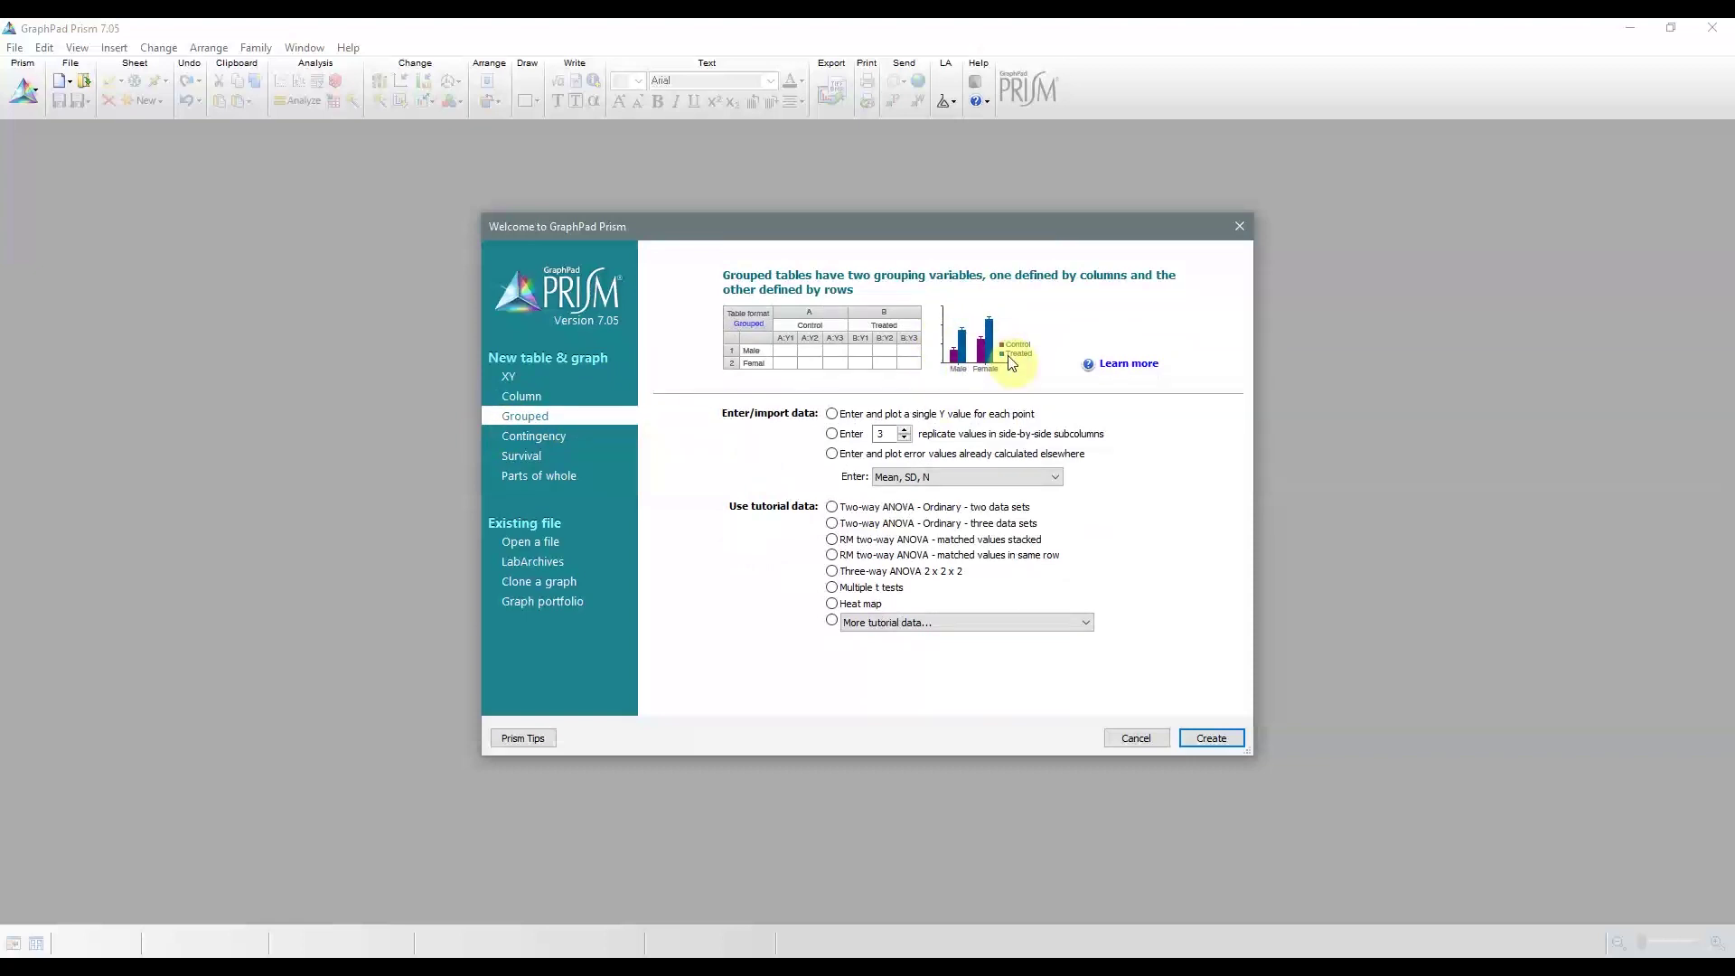
click(509, 379)
click(517, 398)
click(521, 417)
click(520, 437)
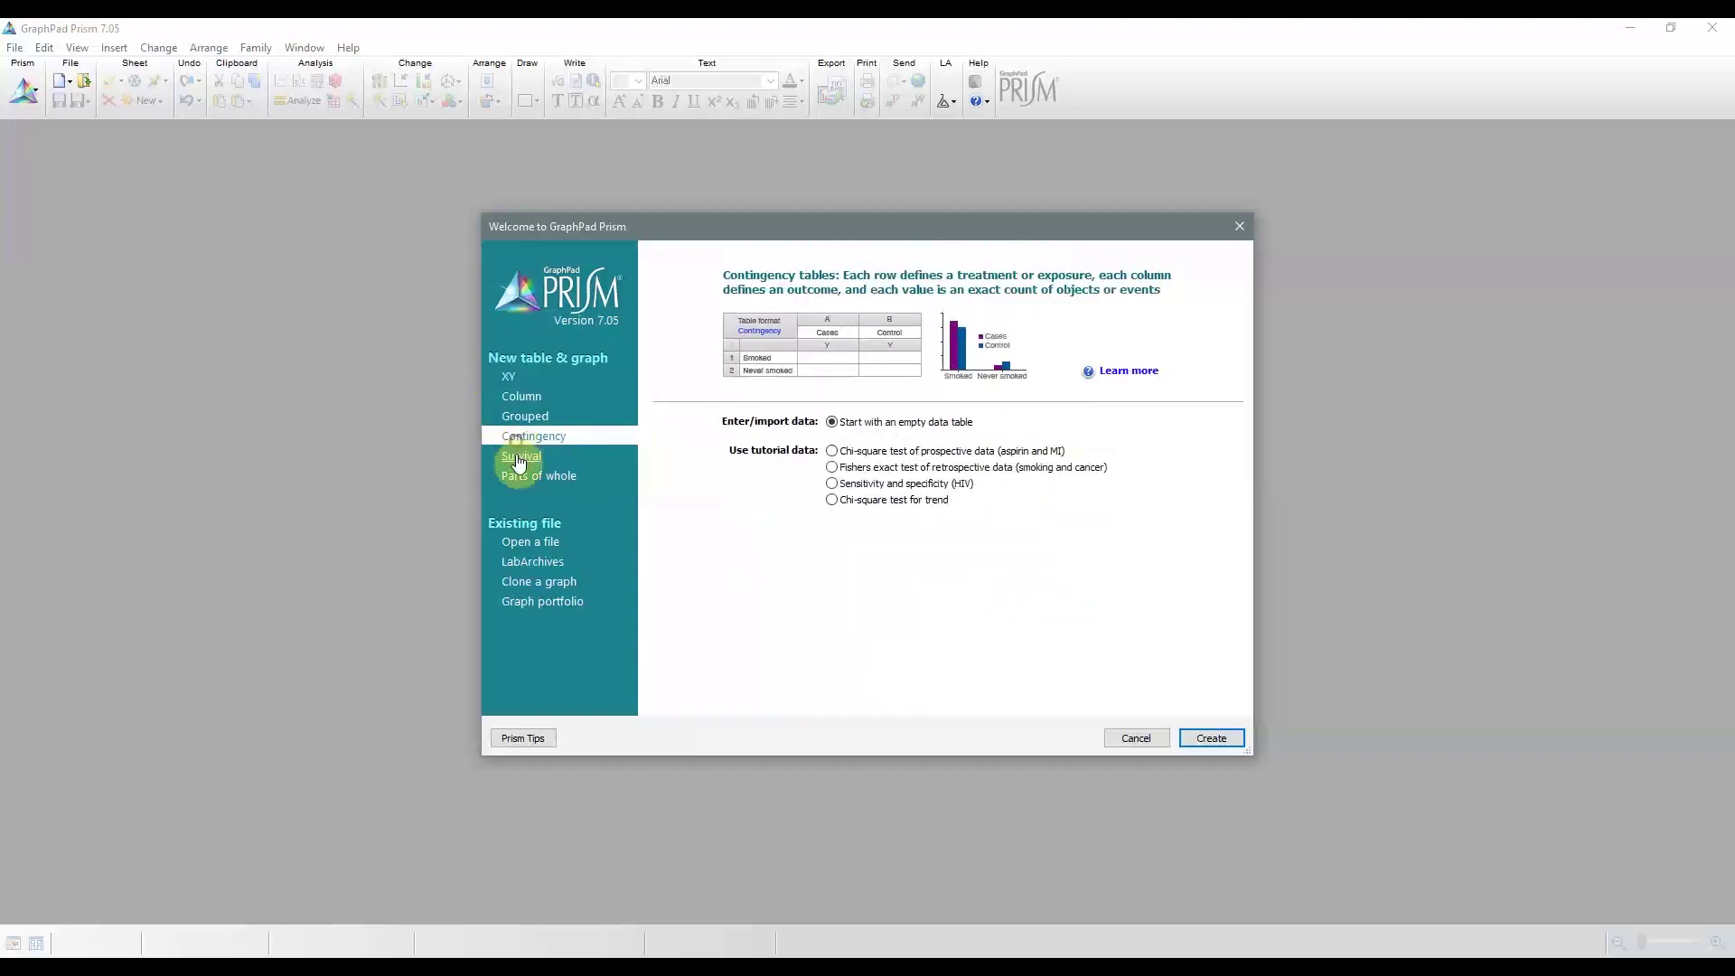
click(519, 458)
click(532, 484)
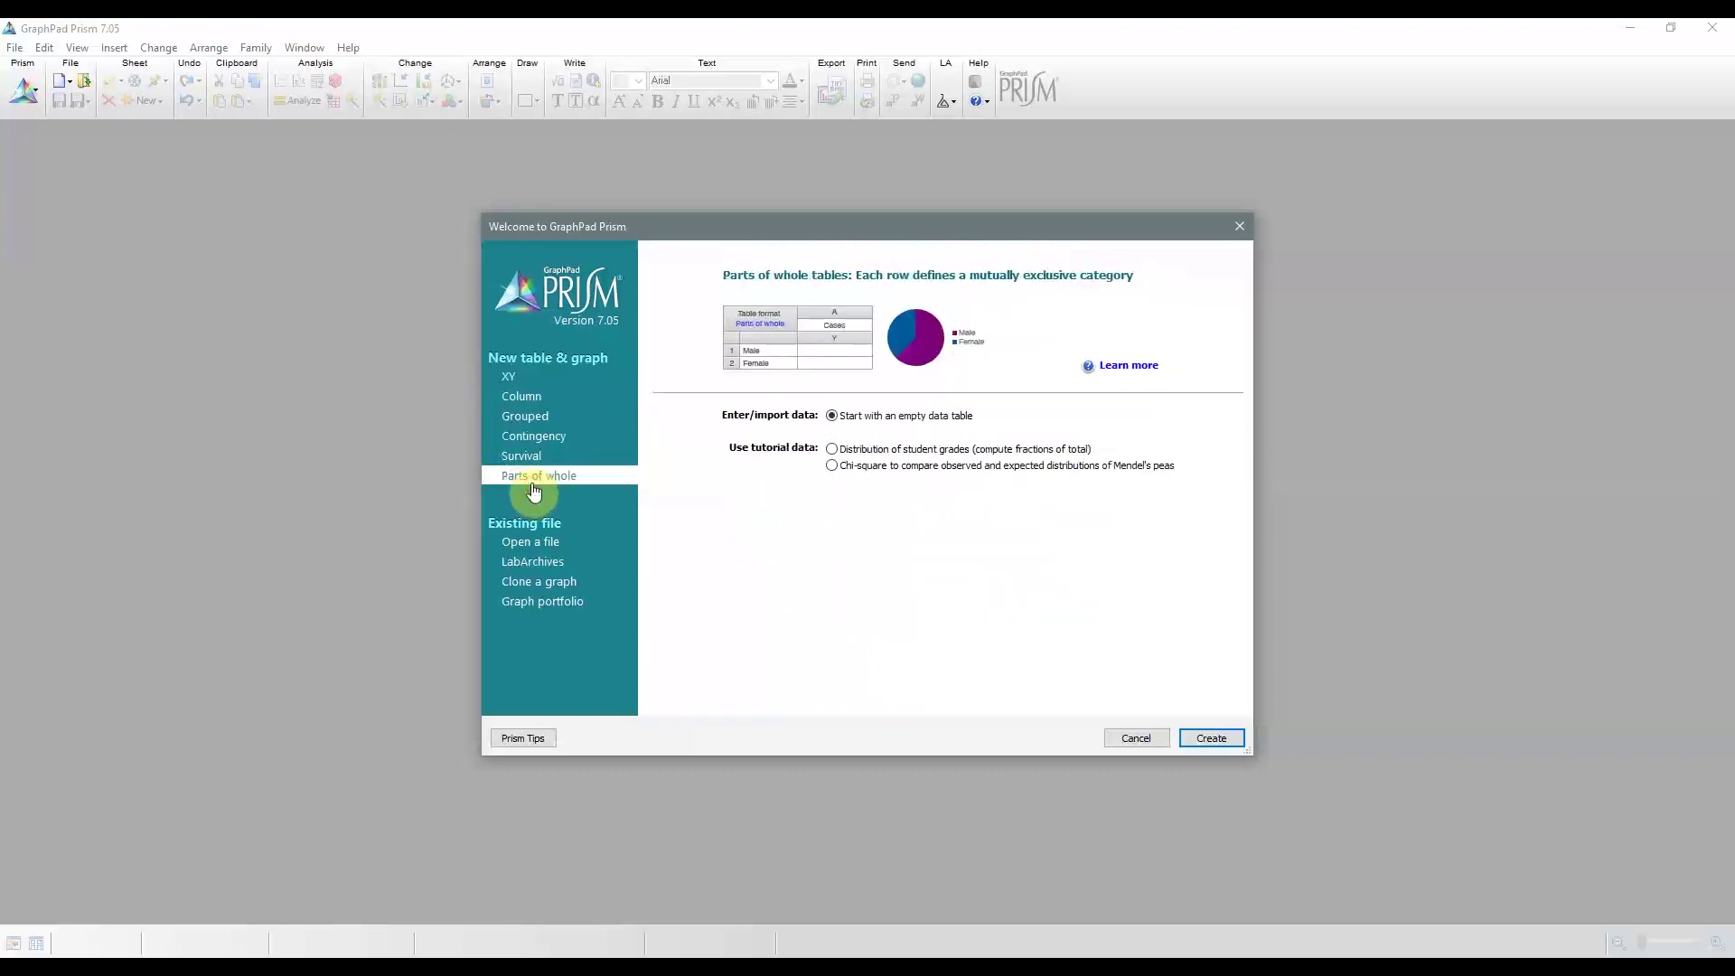
click(511, 383)
click(531, 435)
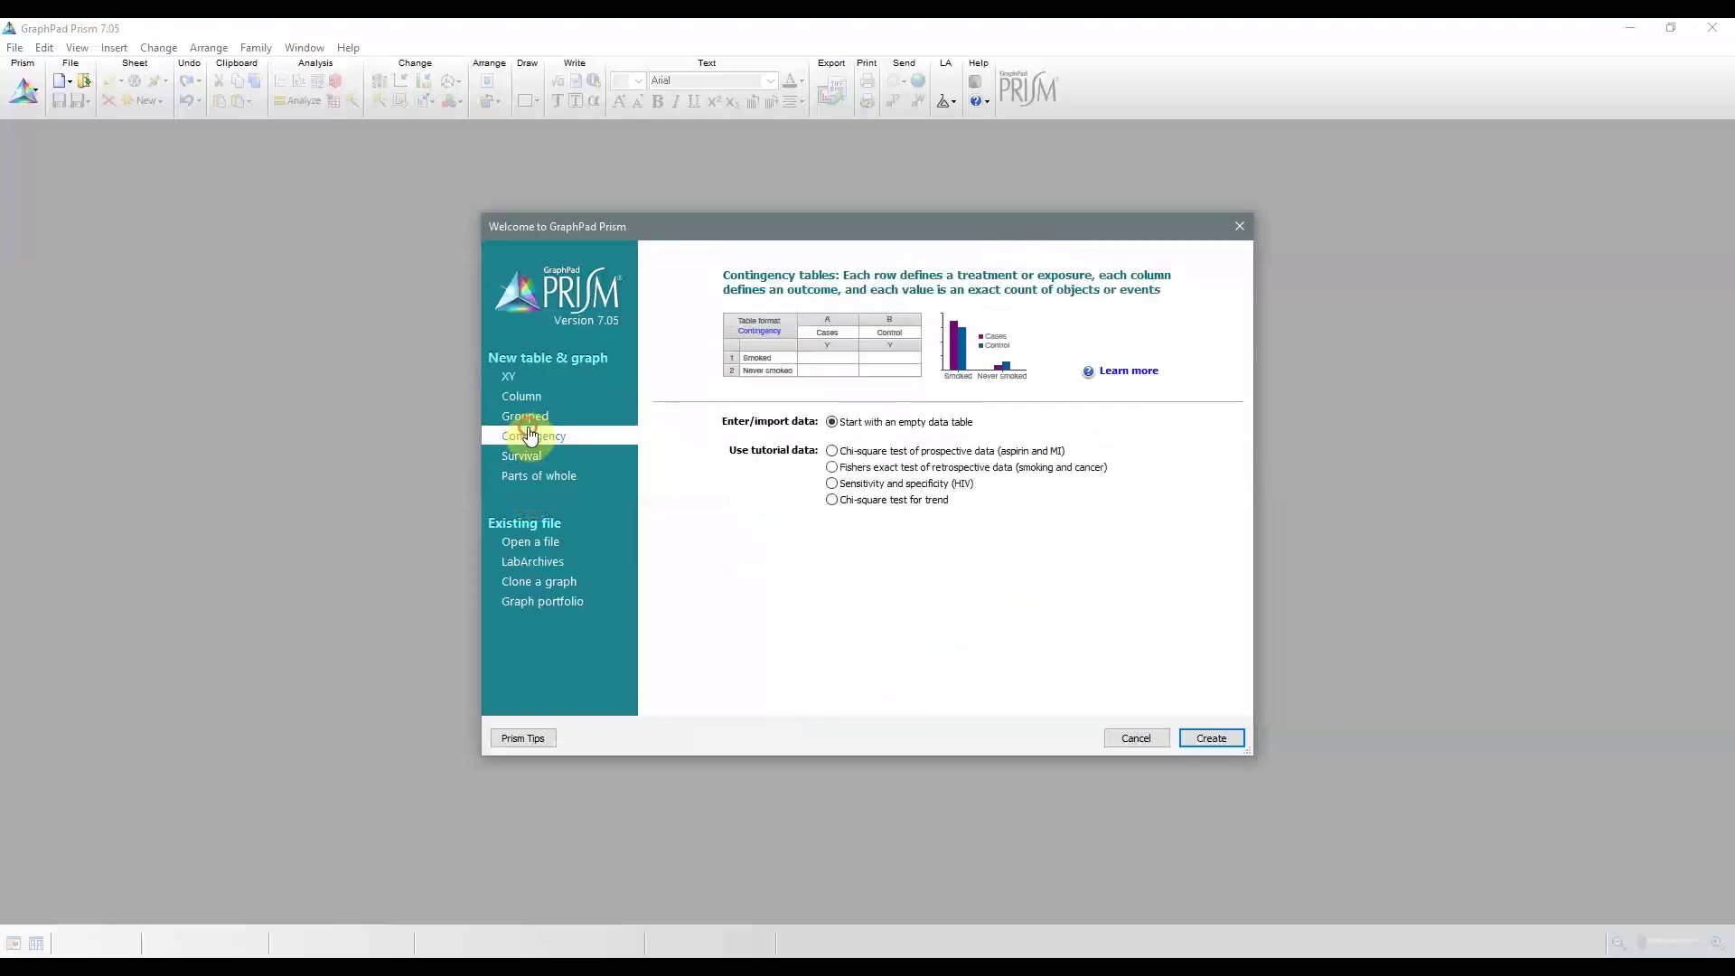
click(532, 418)
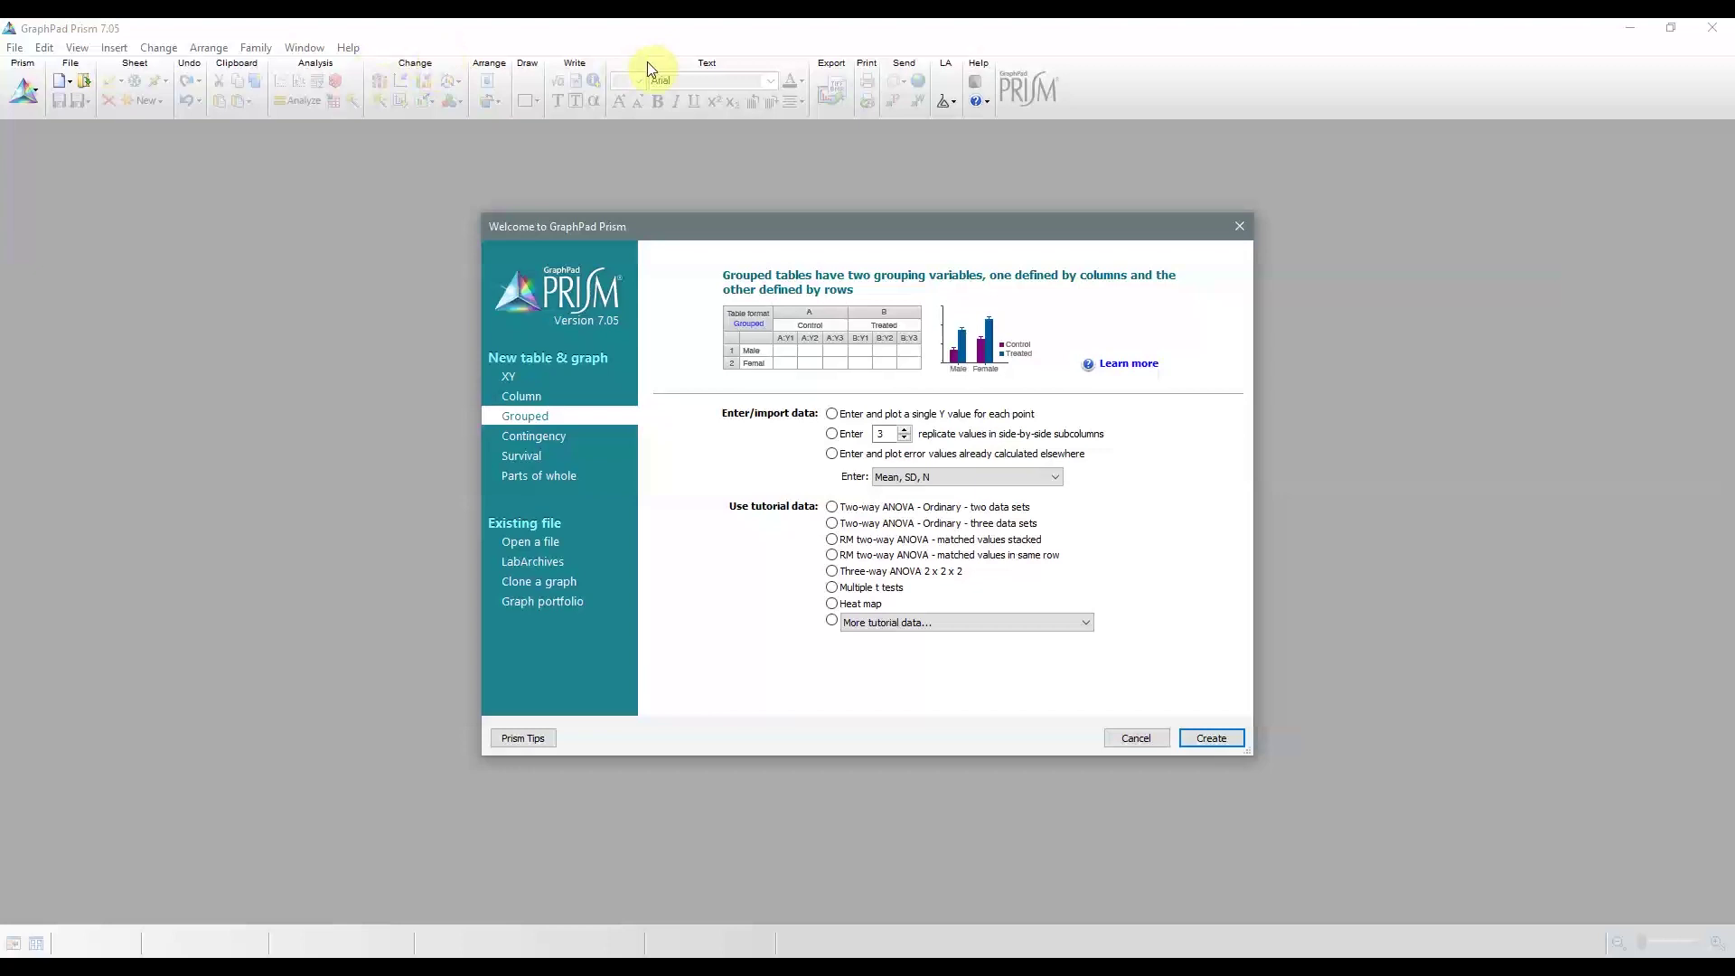
On the XY table, try dates and elapsed times as X values, then revert to numbers
click(526, 384)
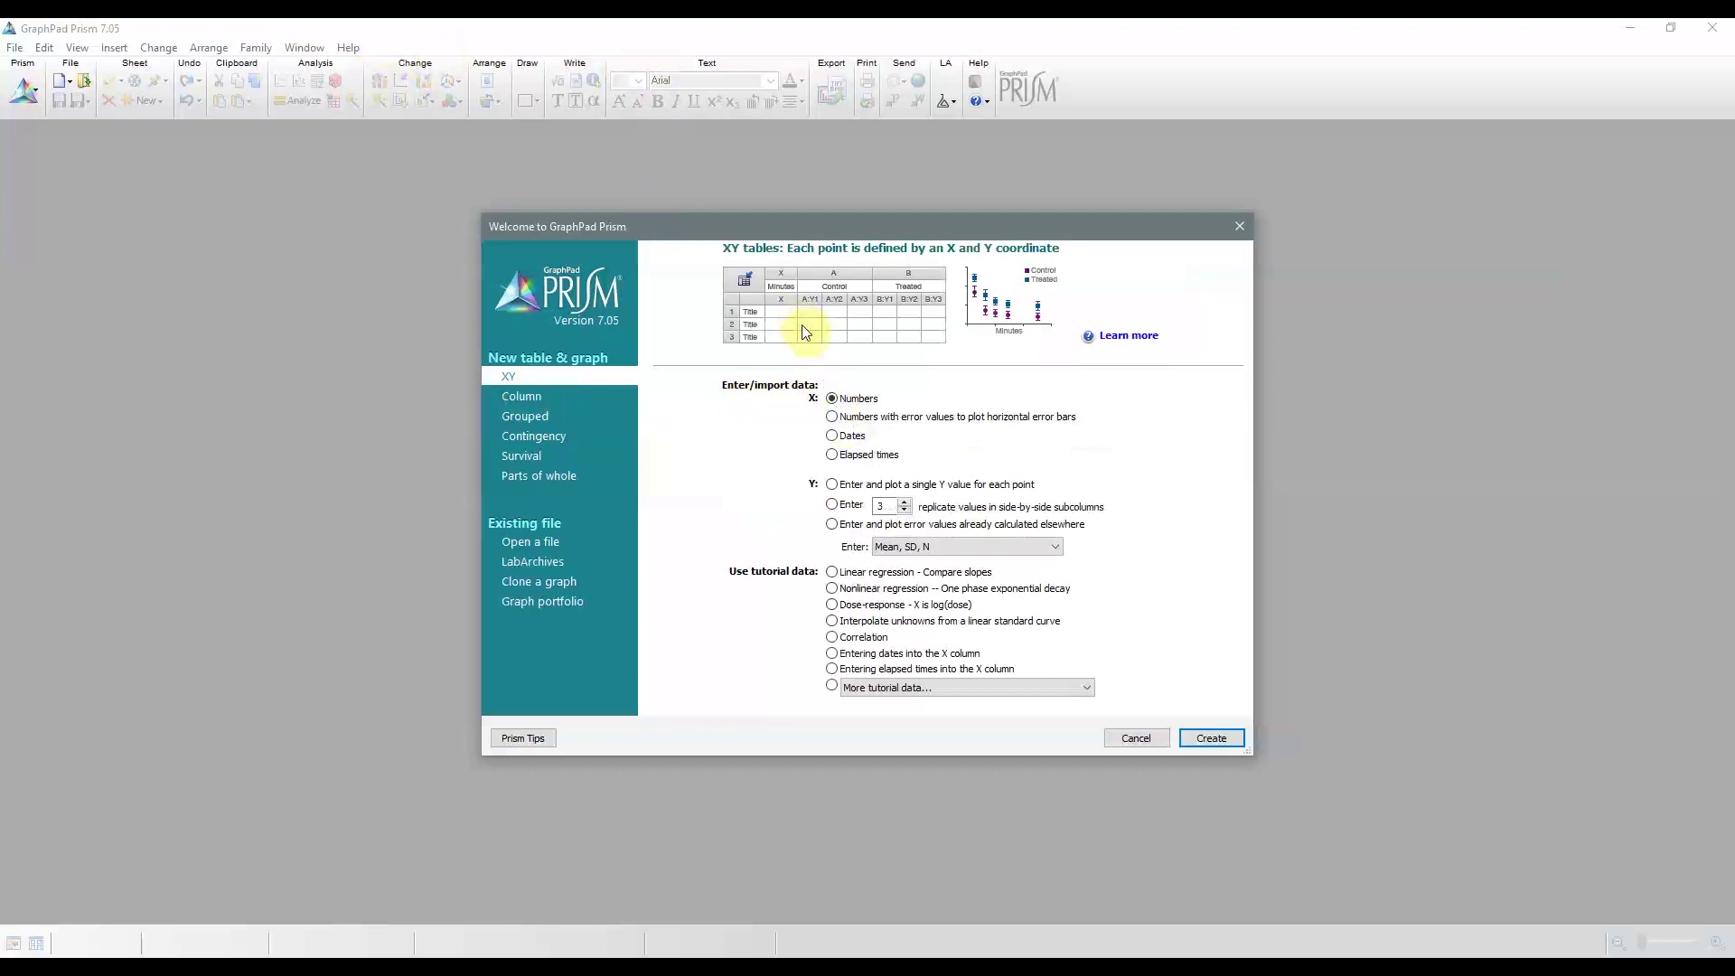
click(832, 436)
click(832, 455)
click(832, 398)
Pick Linear regression – Compare slopes, then One phase exponential decay tutorial data, and move to Column
click(833, 572)
click(861, 589)
click(531, 397)
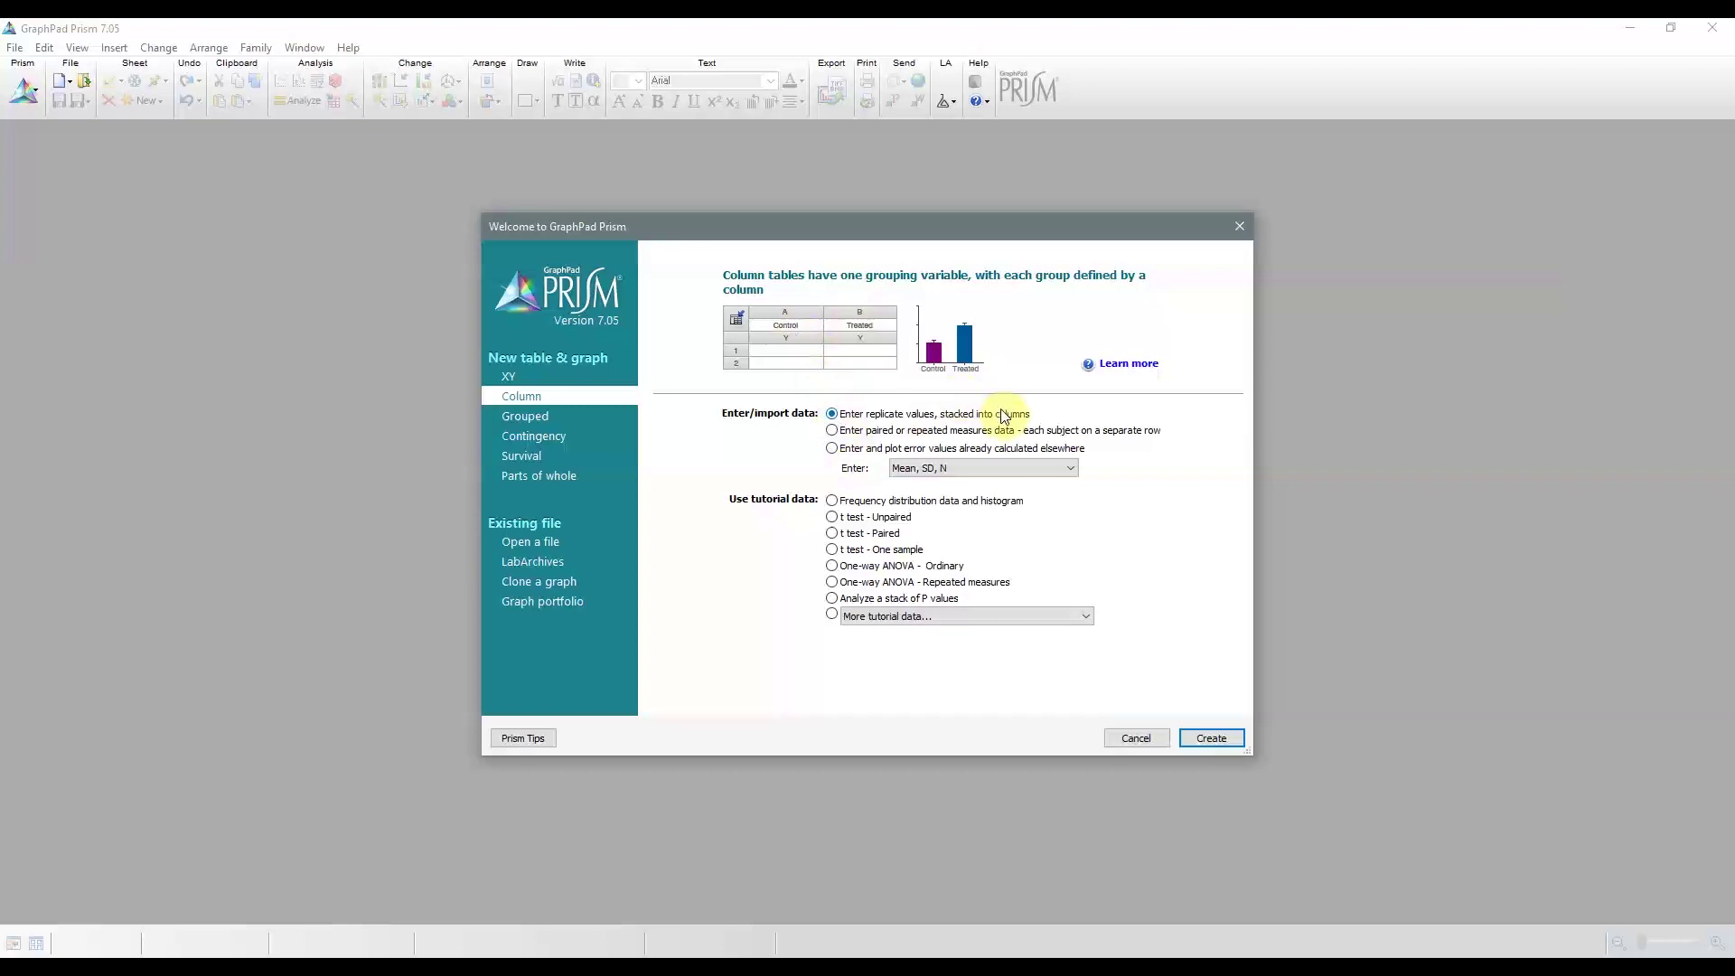
Try the paired t test and repeated-measures one-way ANOVA tutorial data, then switch to Grouped
click(871, 534)
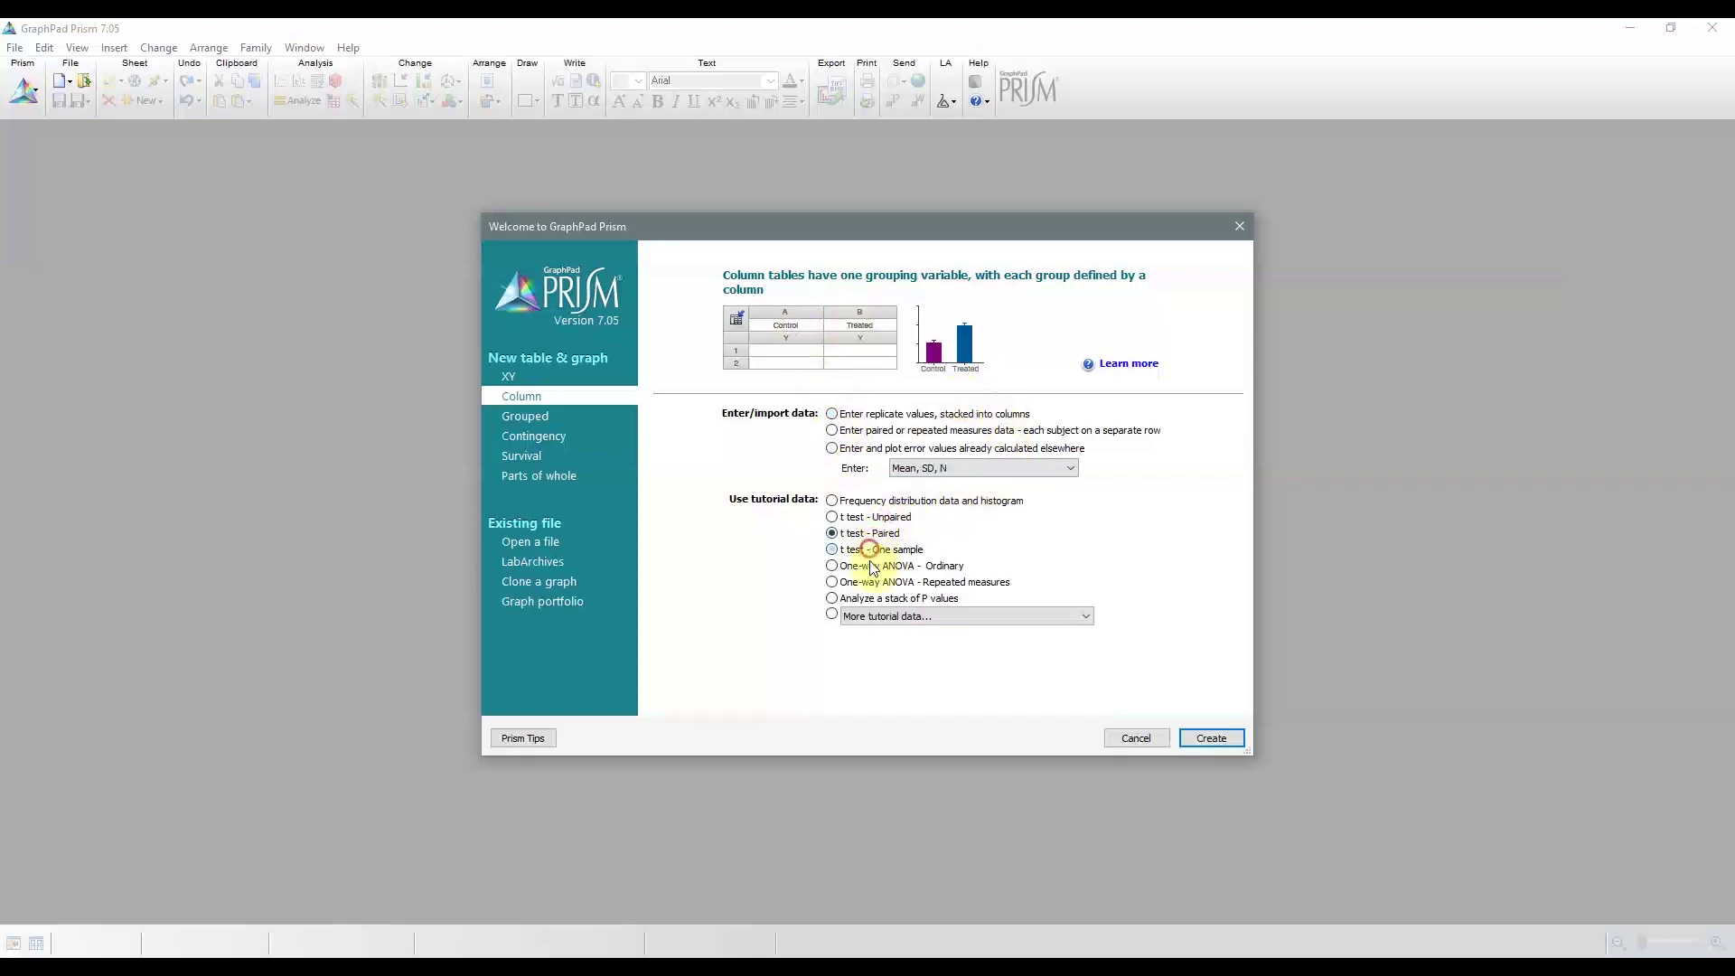
click(863, 582)
click(541, 421)
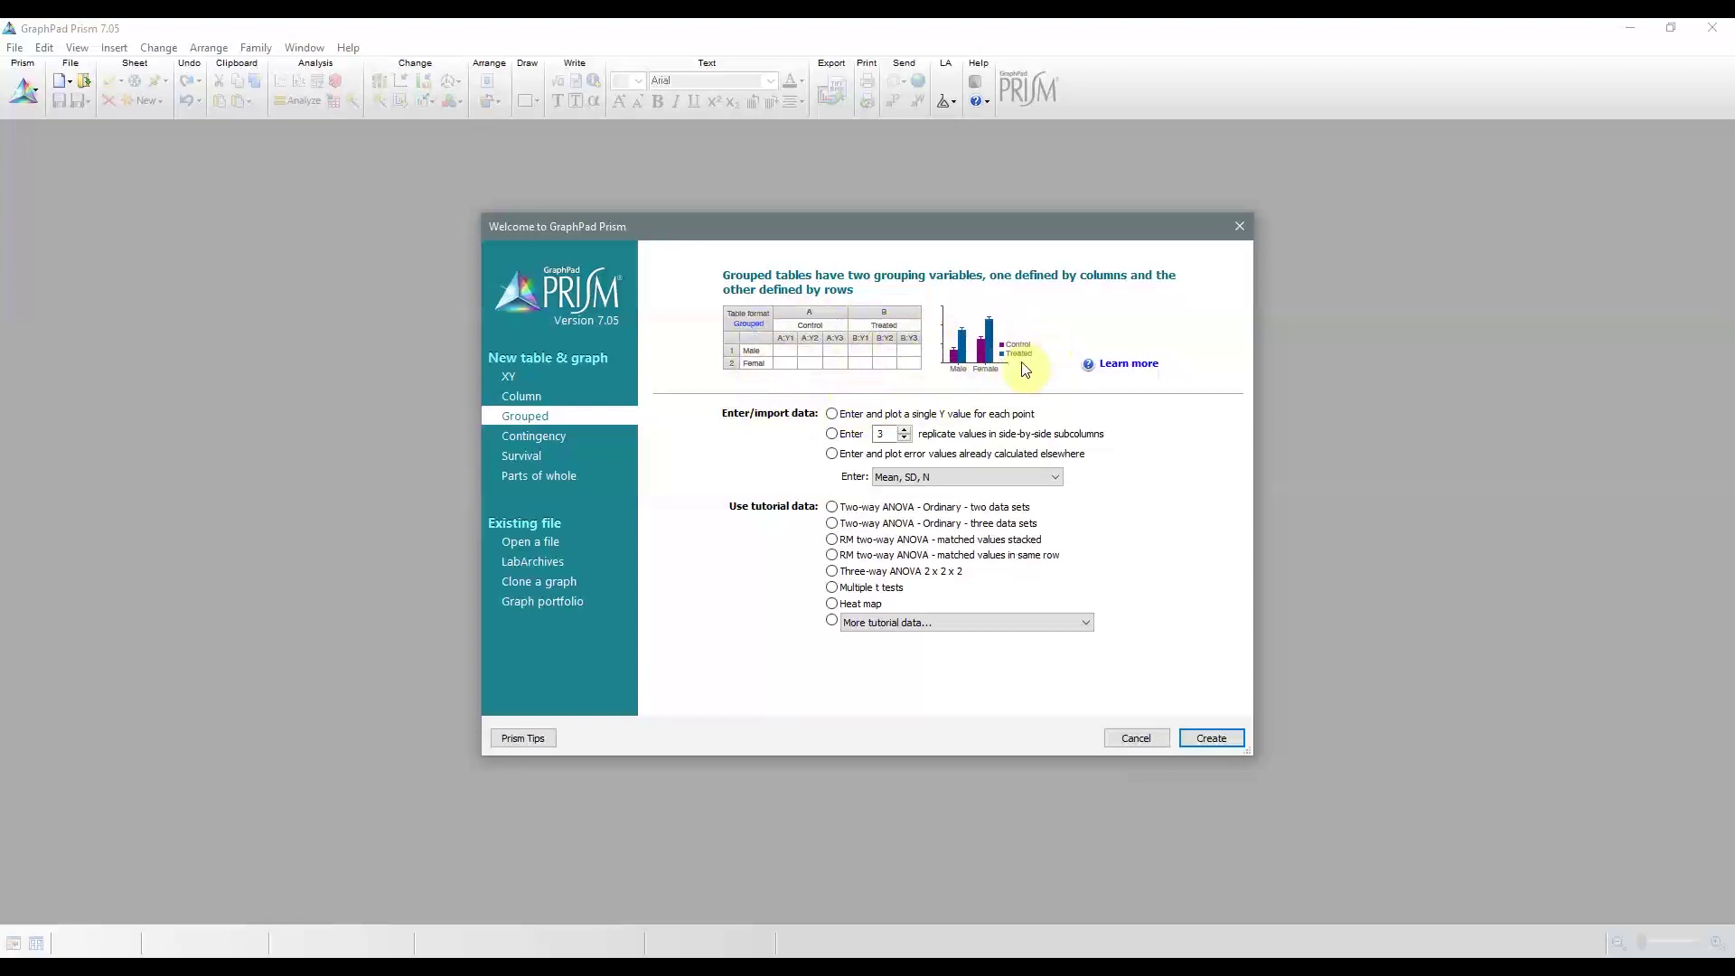
Switch to the Contingency table and choose the Fishers exact test (smoking and cancer) tutorial data
click(542, 438)
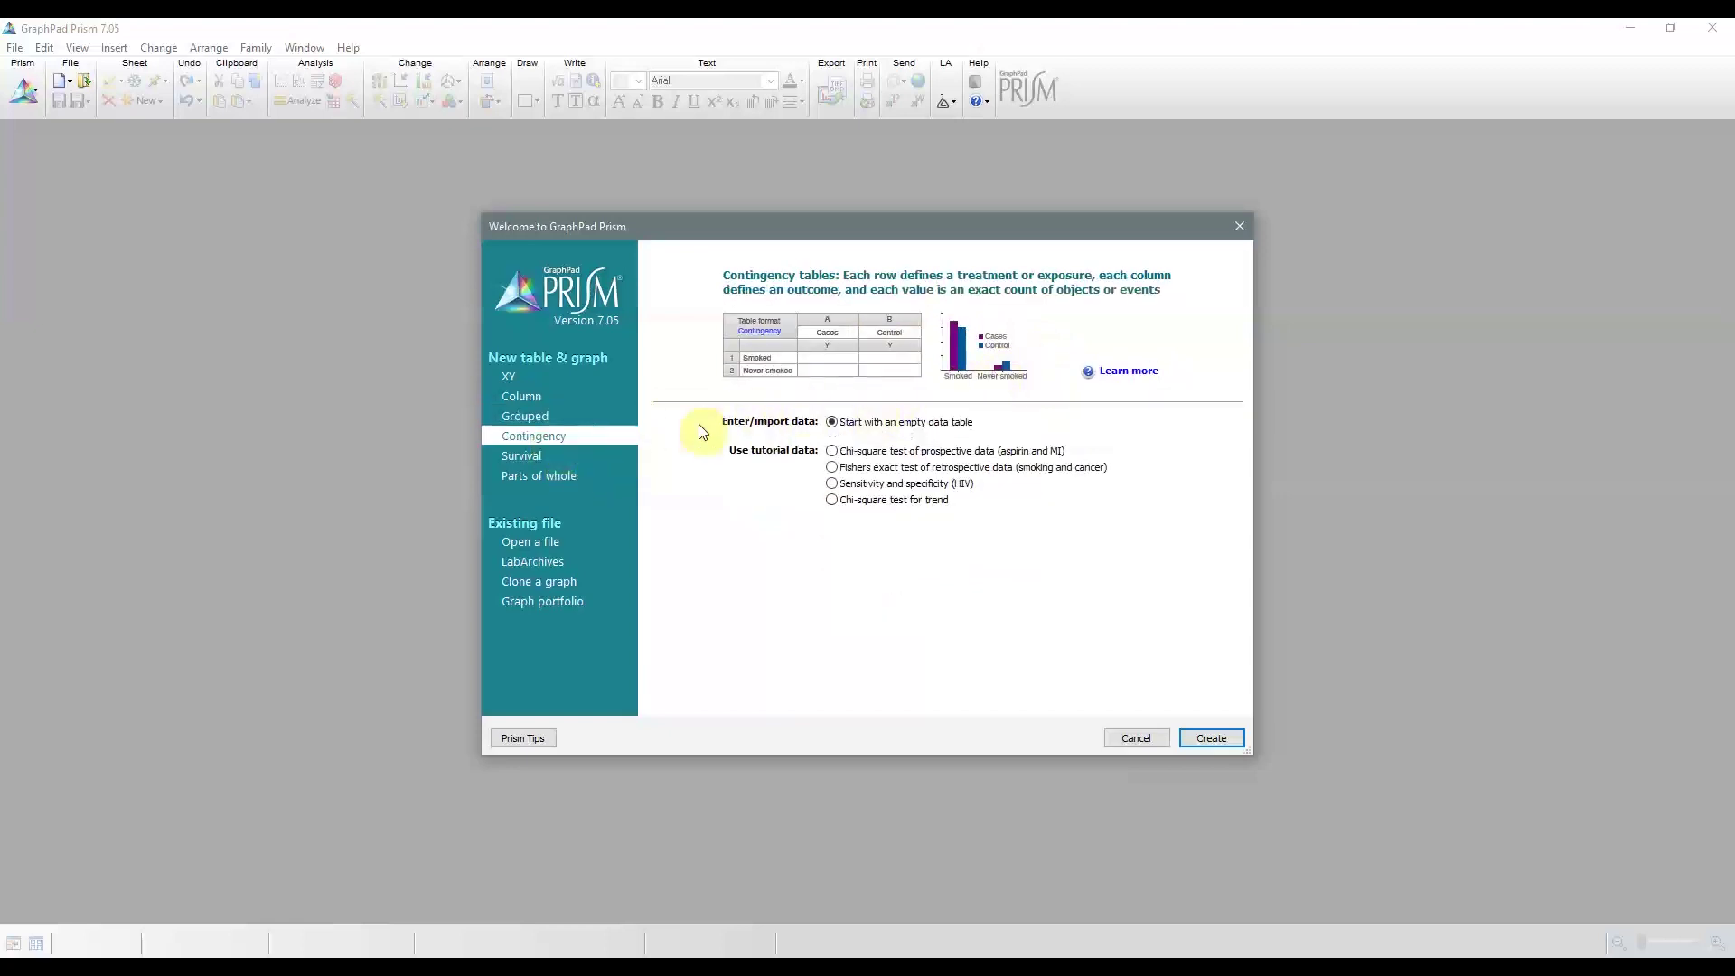
click(561, 421)
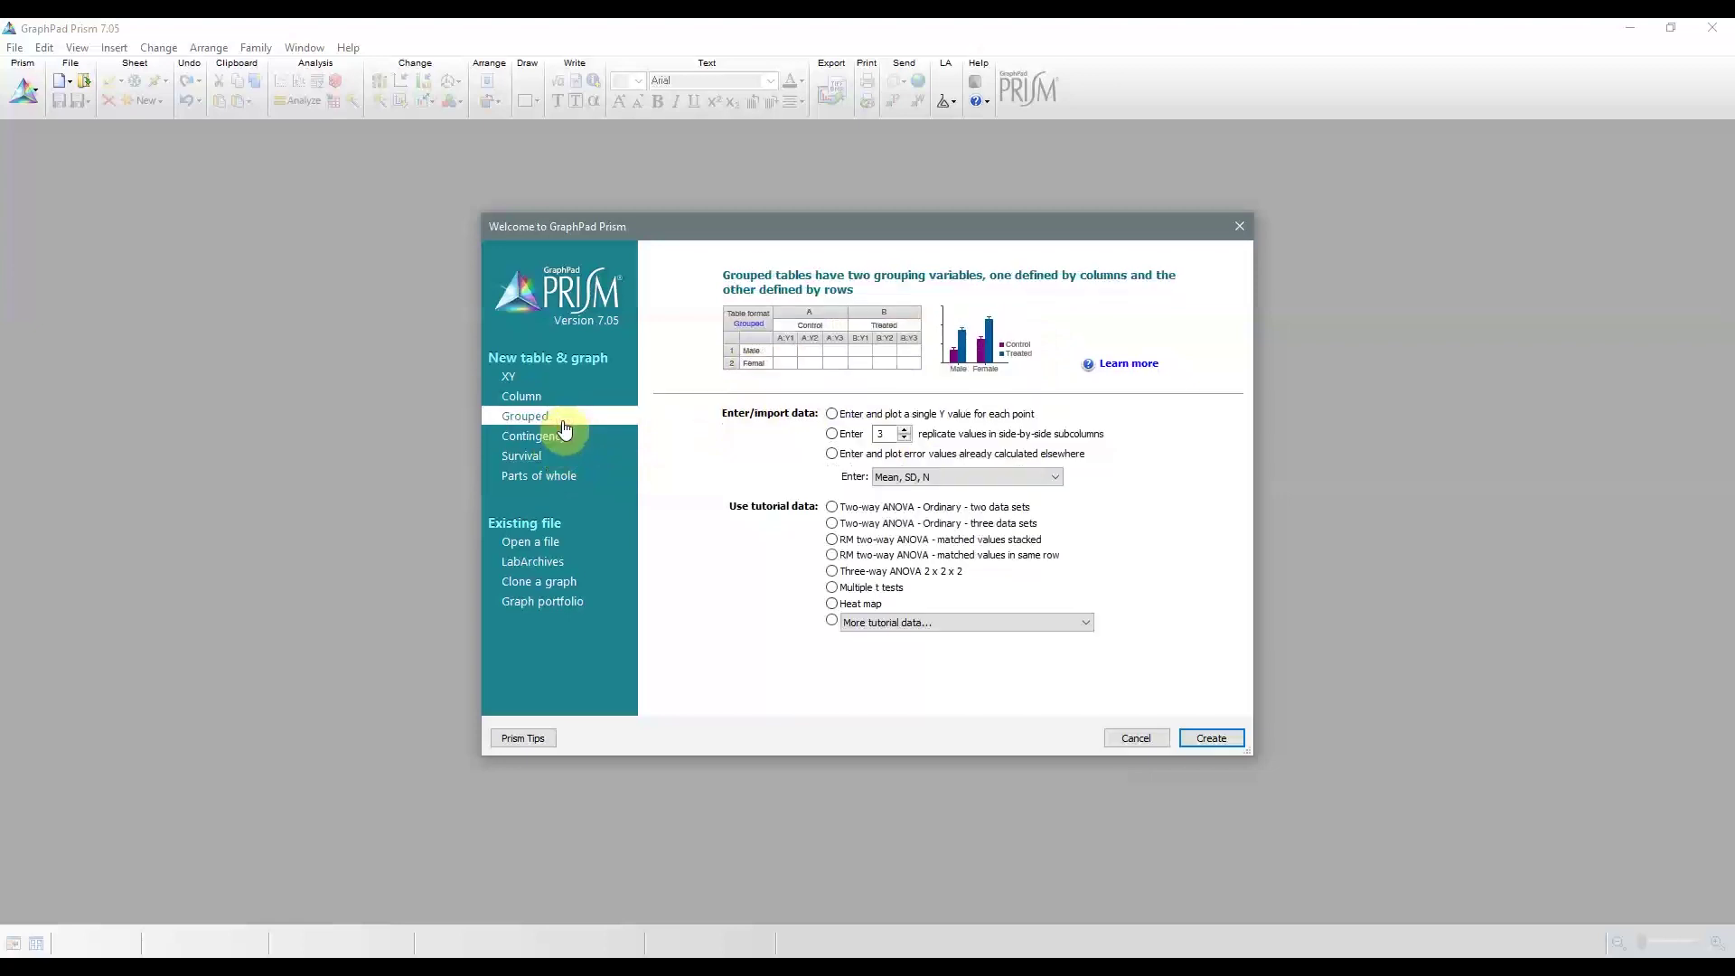
click(564, 436)
click(560, 418)
click(564, 436)
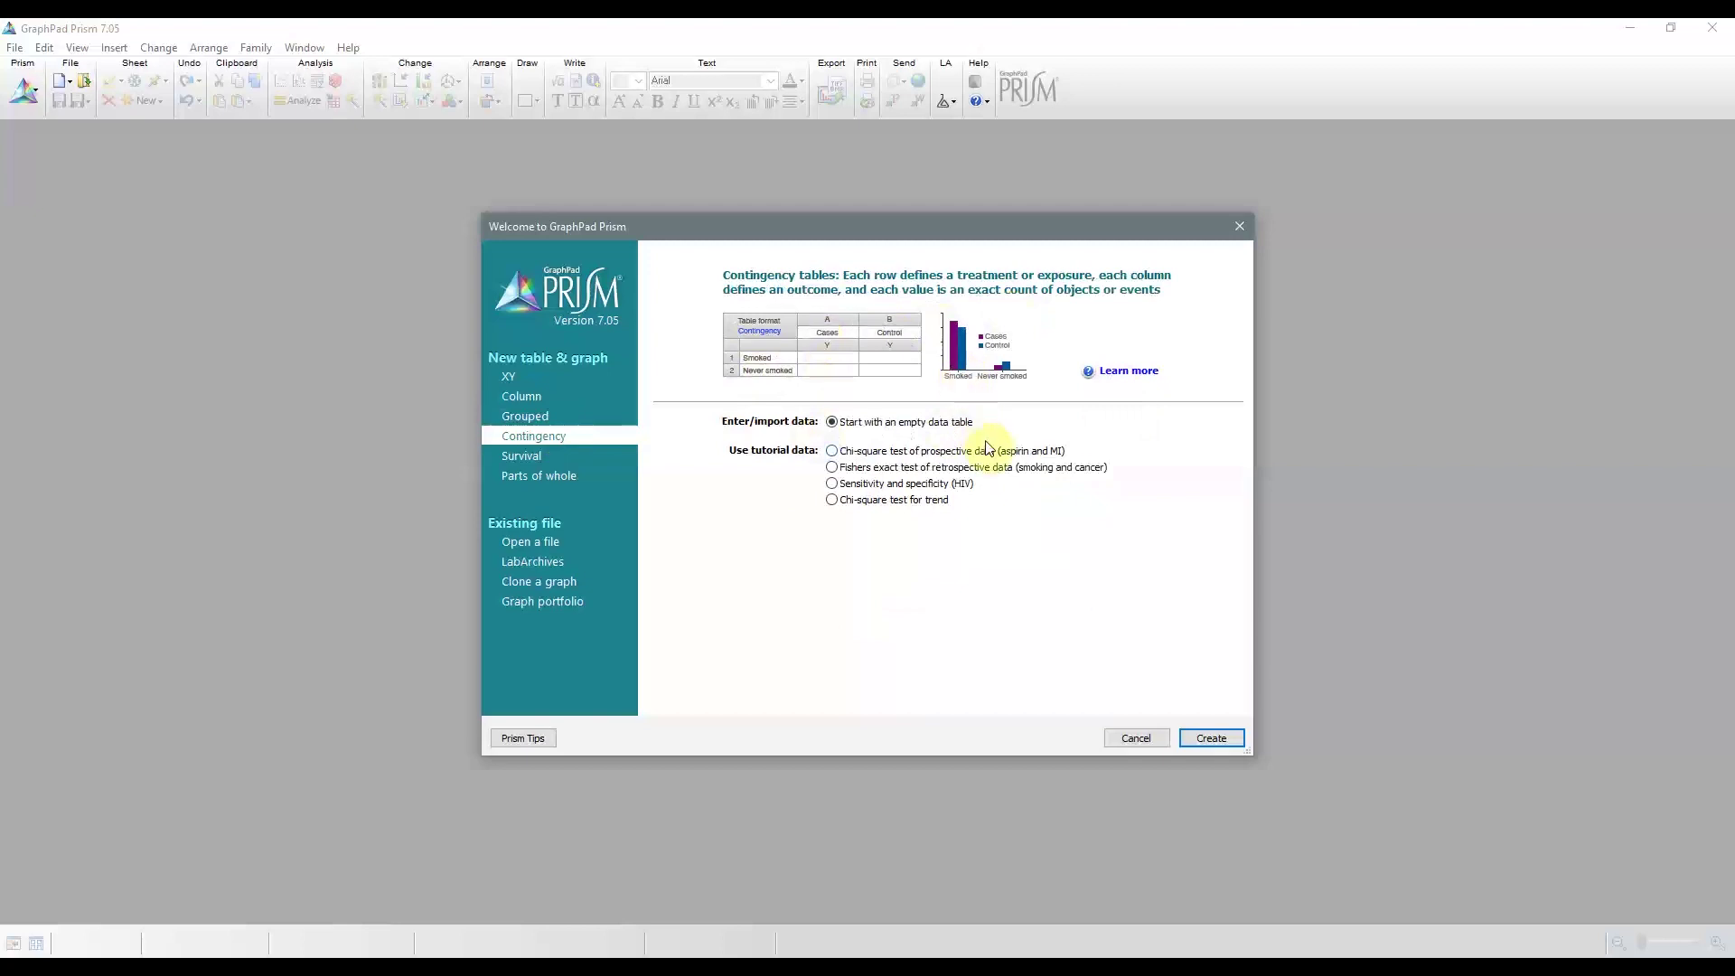
click(951, 488)
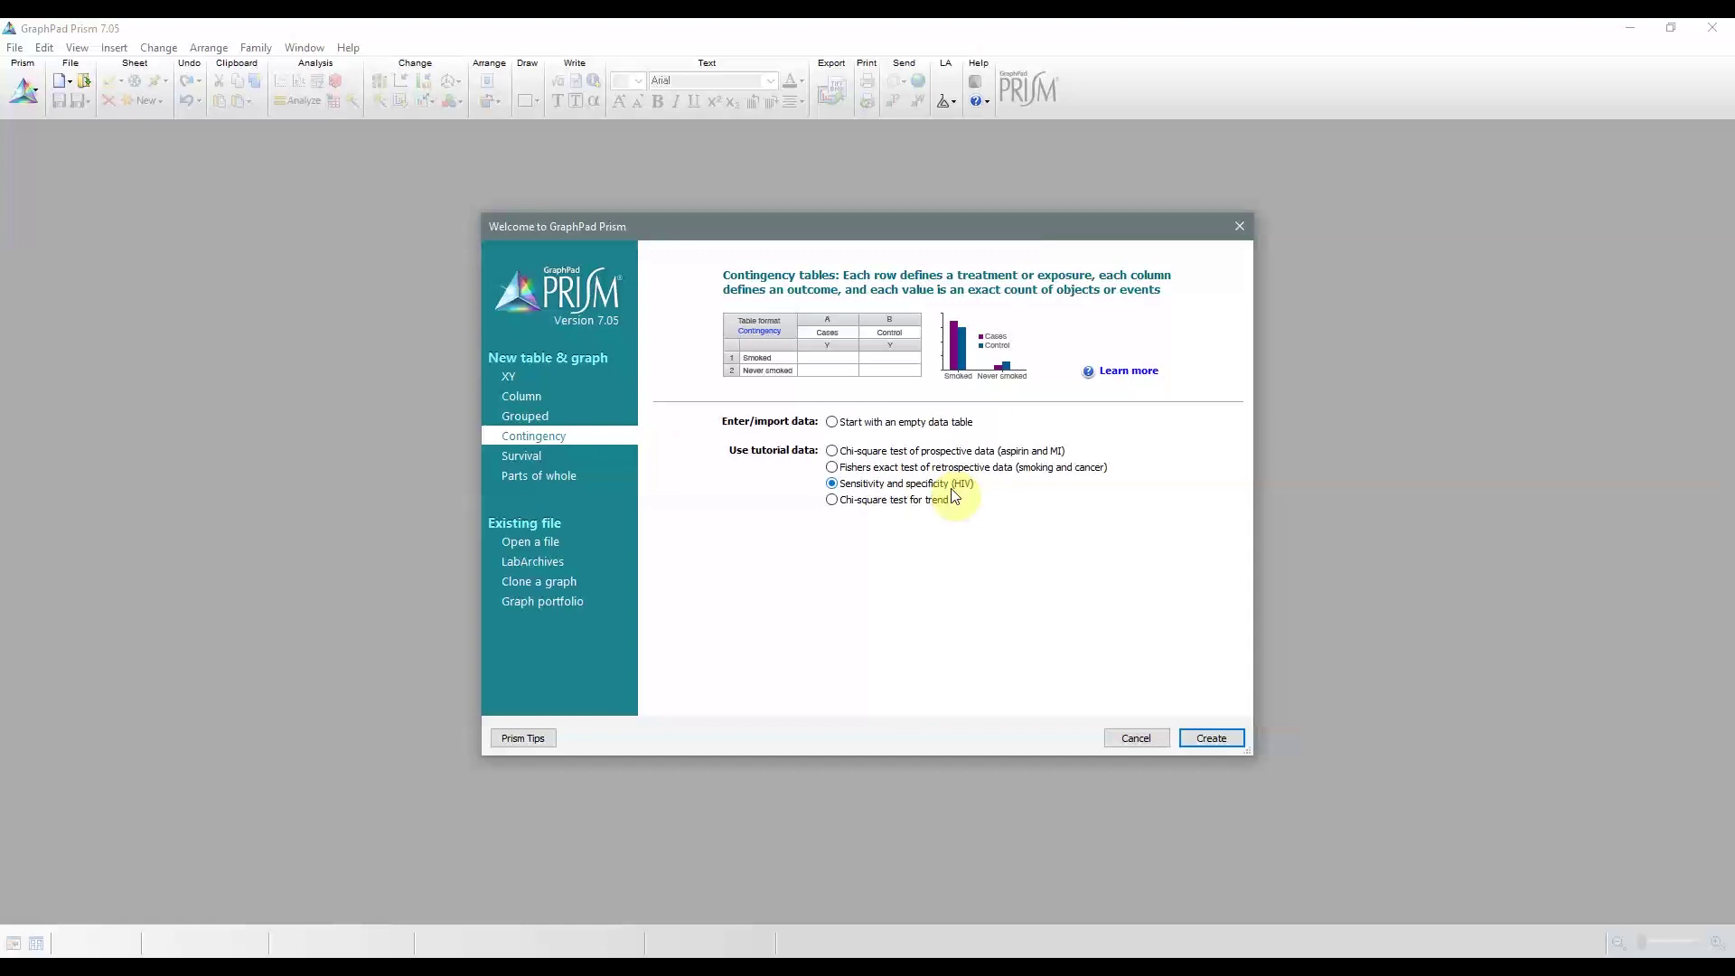
click(1017, 468)
View the Survival table options, then switch to the Parts of whole table type
click(511, 456)
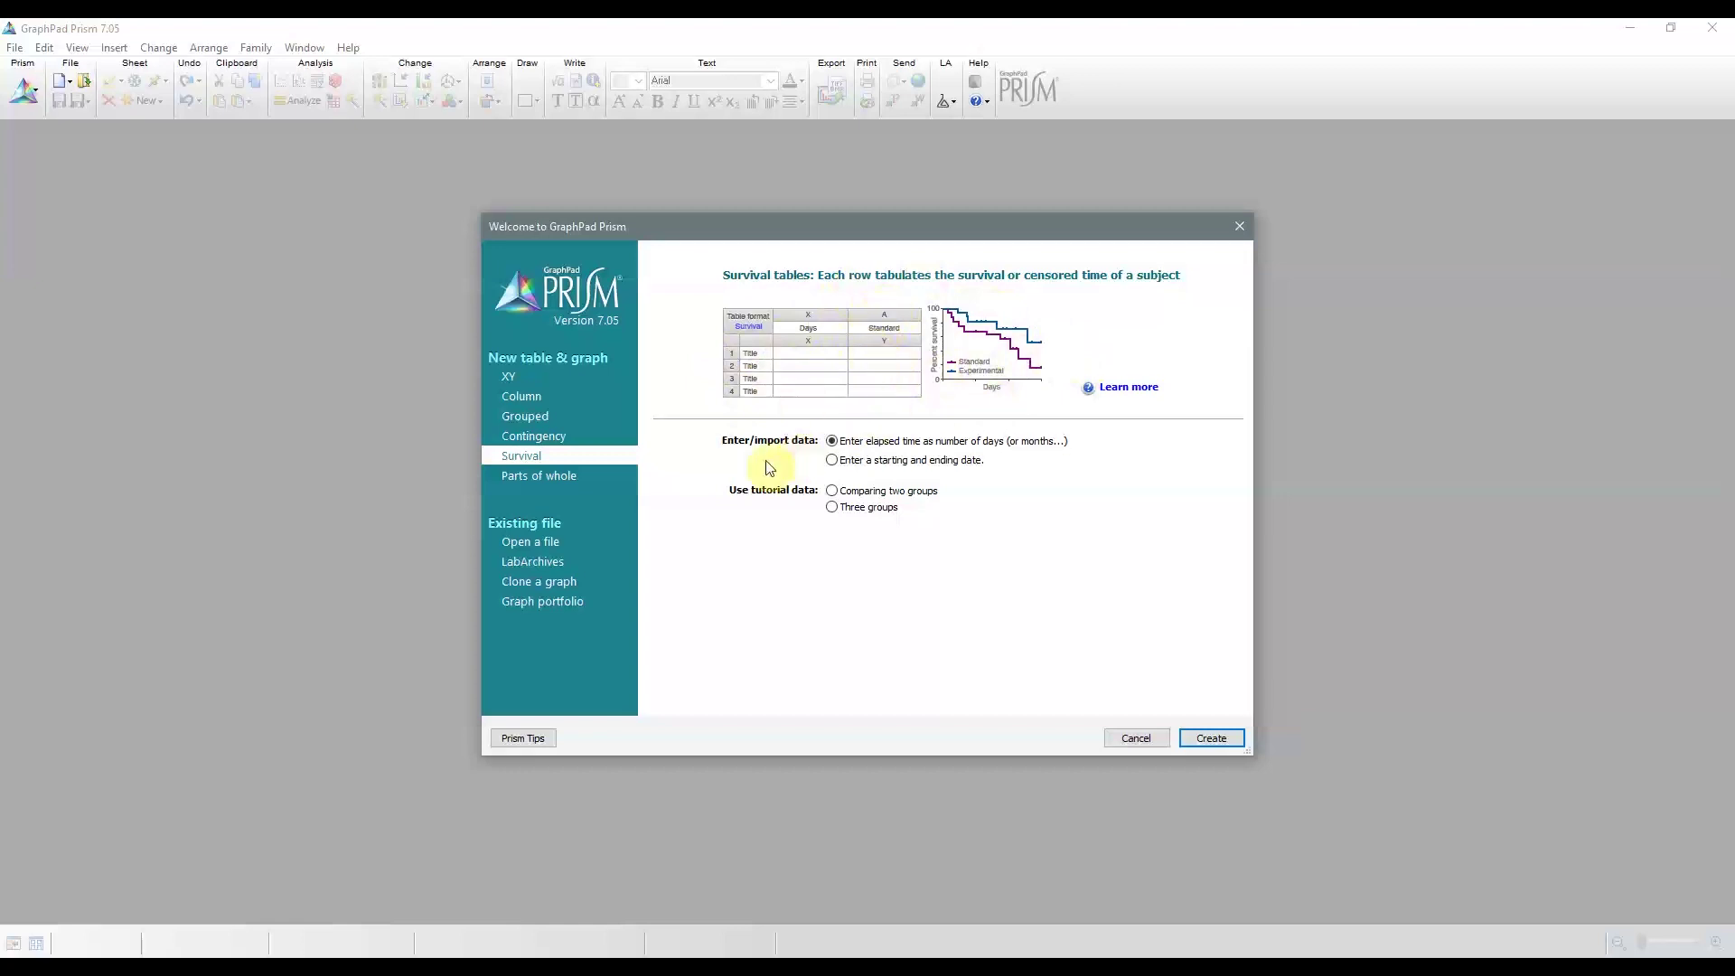
click(567, 477)
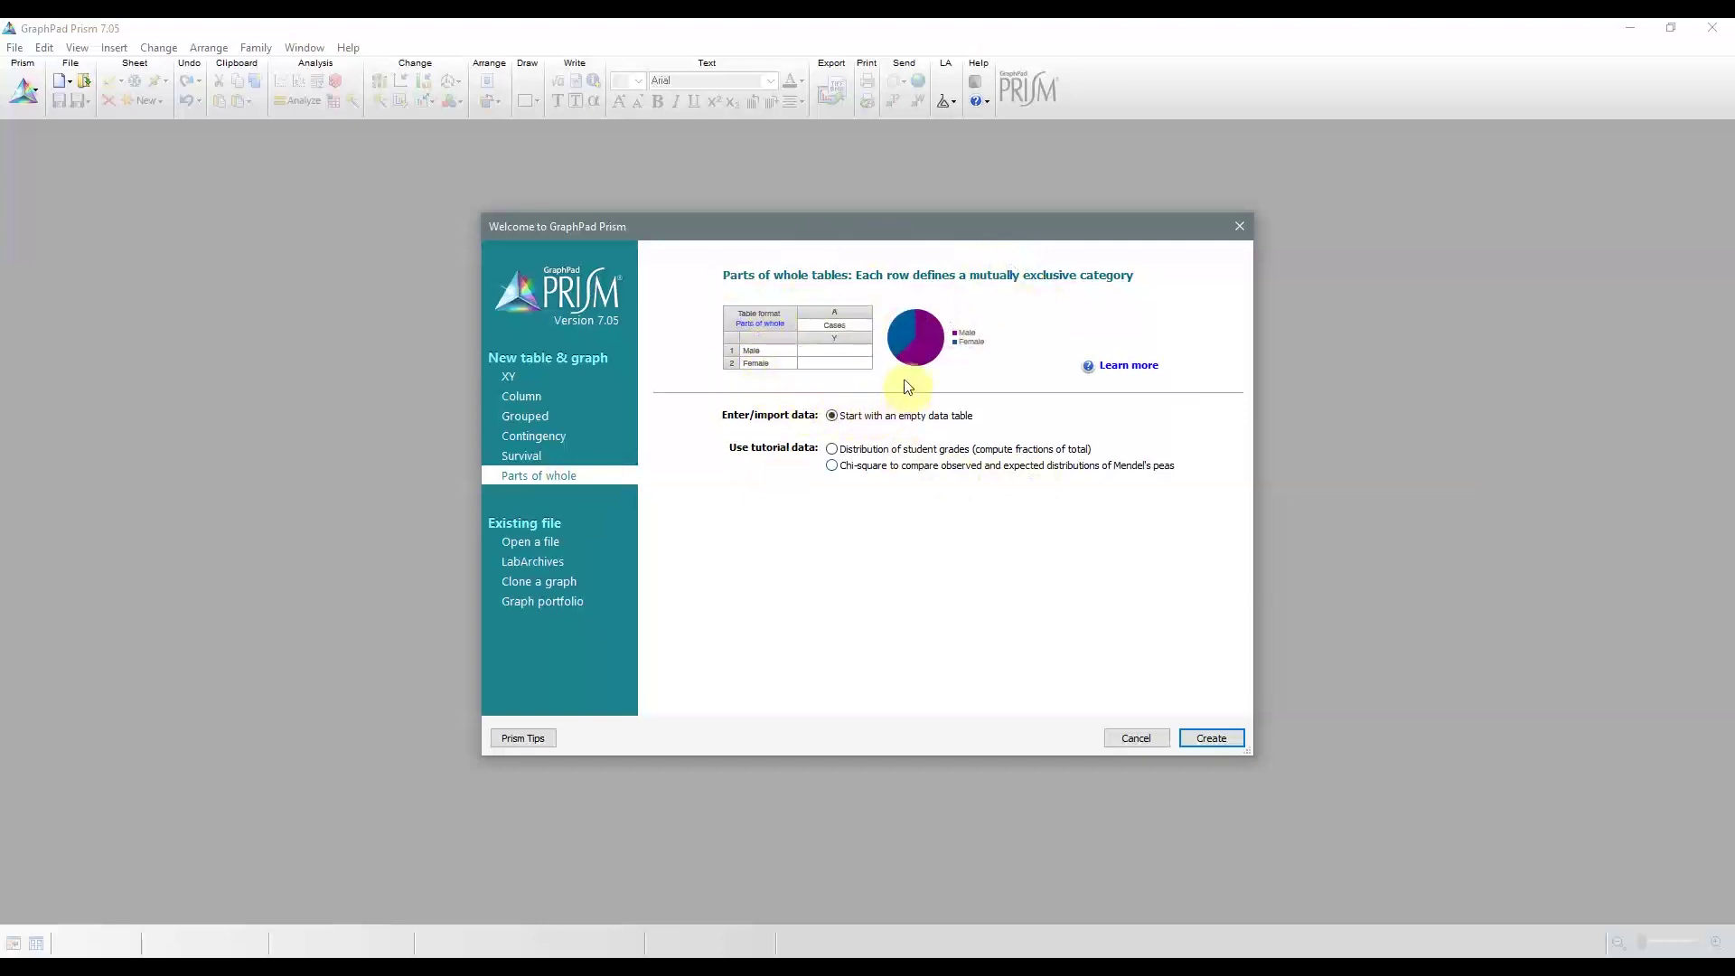
Select the Distribution of student grades (compute fractions of total) tutorial data
click(951, 449)
Switch to the XY table and open and close the More tutorial data list without choosing
click(529, 377)
click(944, 688)
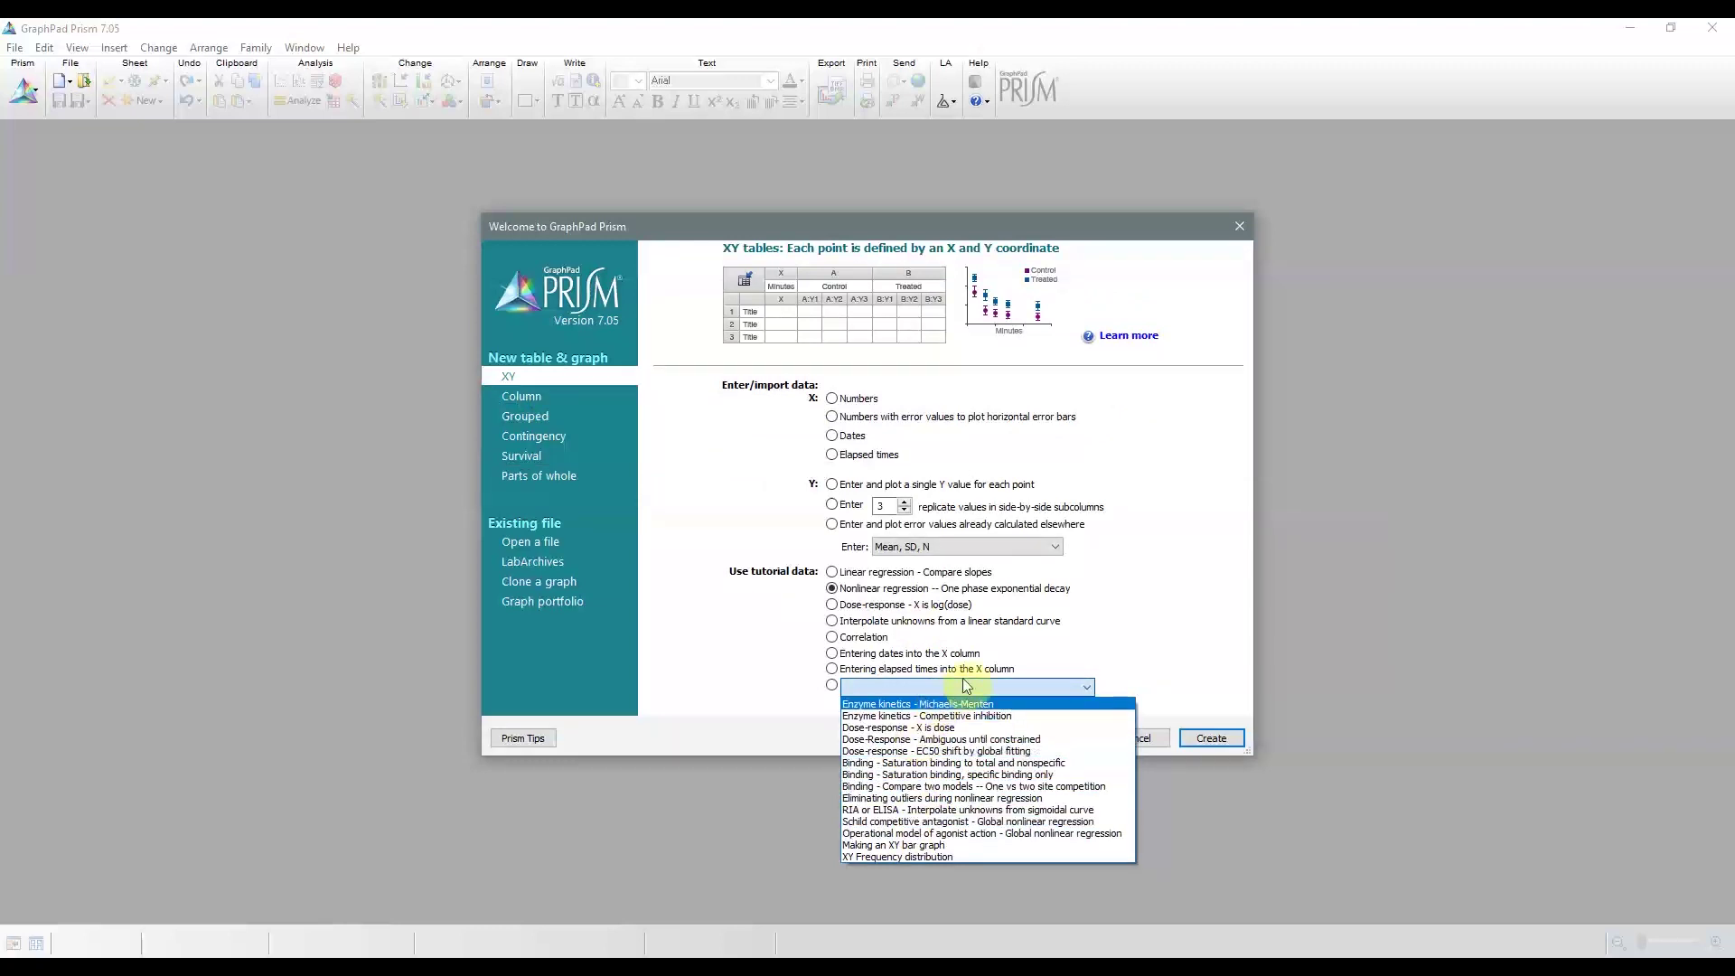
click(965, 686)
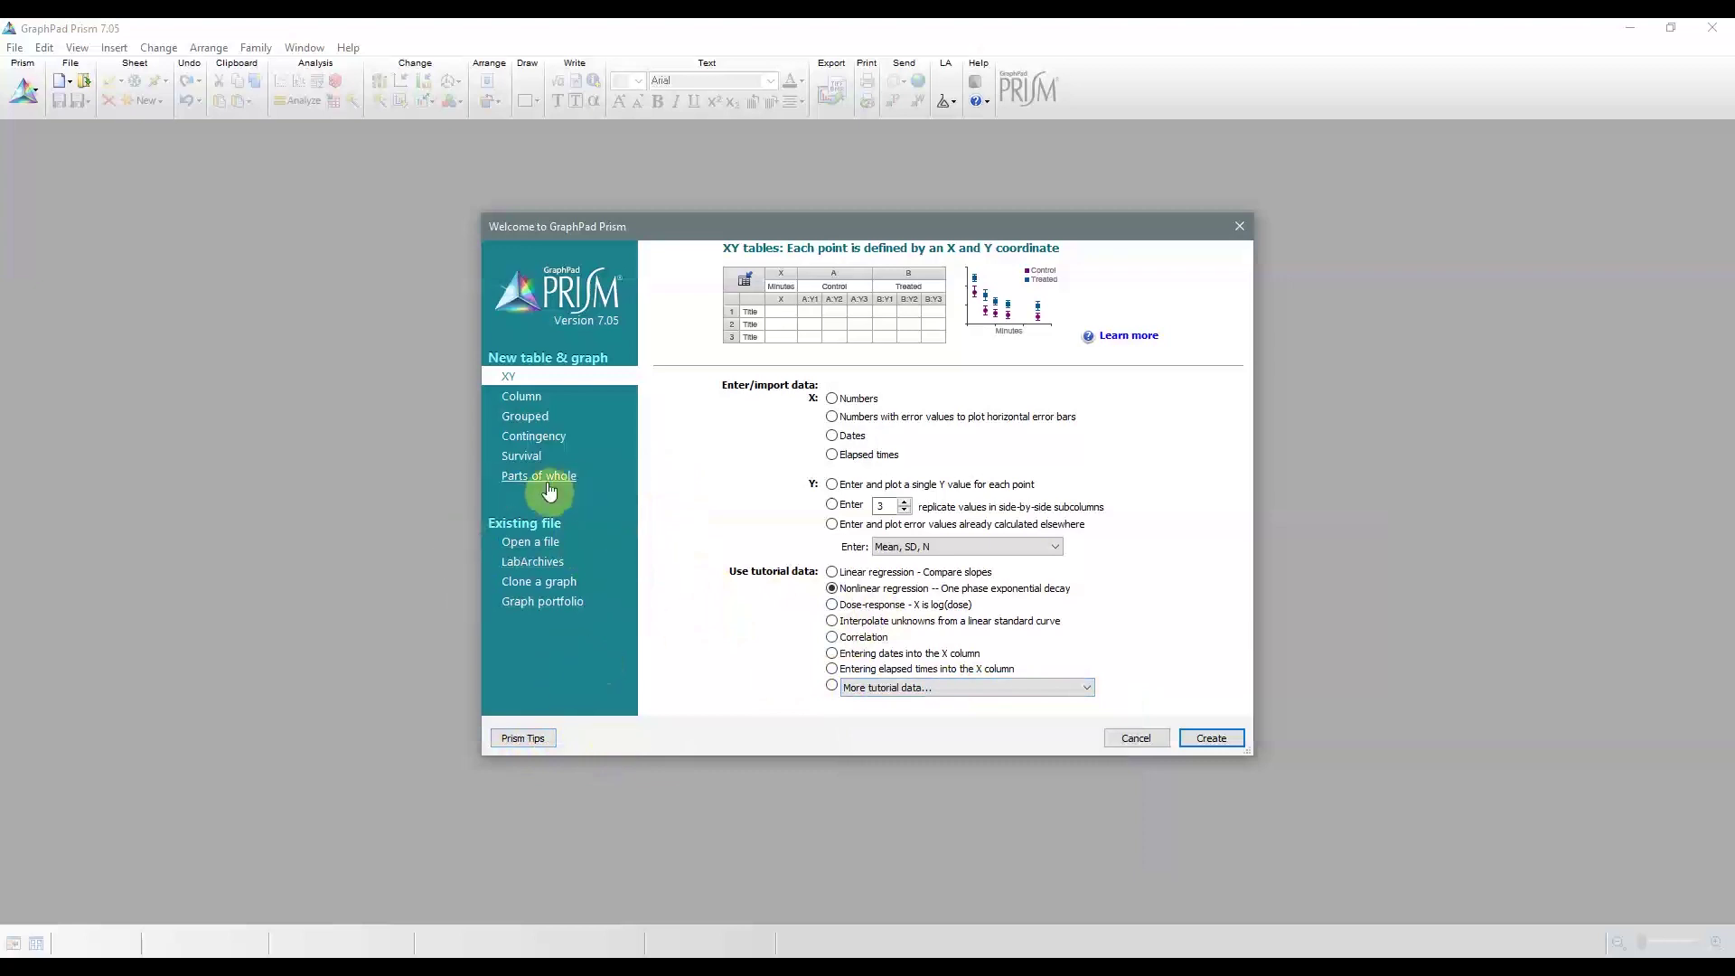
Show the Open a file page with browse folders and recently accessed Prism files
click(531, 545)
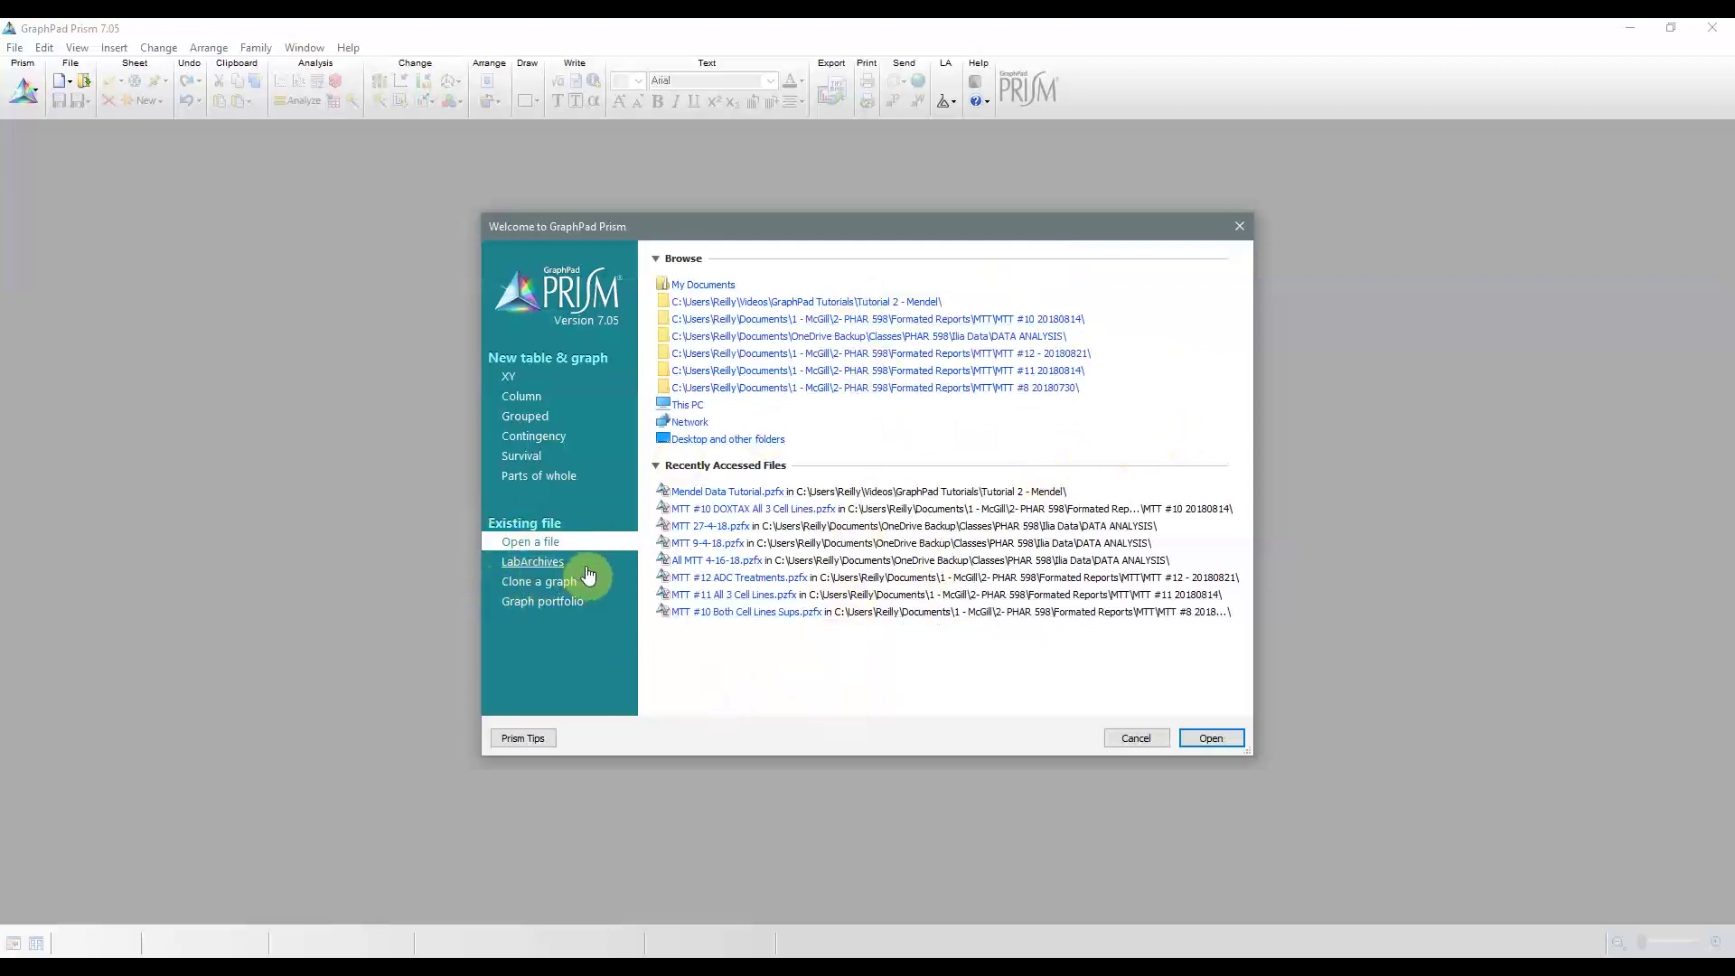
Show the LabArchives page listing the recently saved Mendel_Data_Tutorial.pzfx notebook file
click(549, 566)
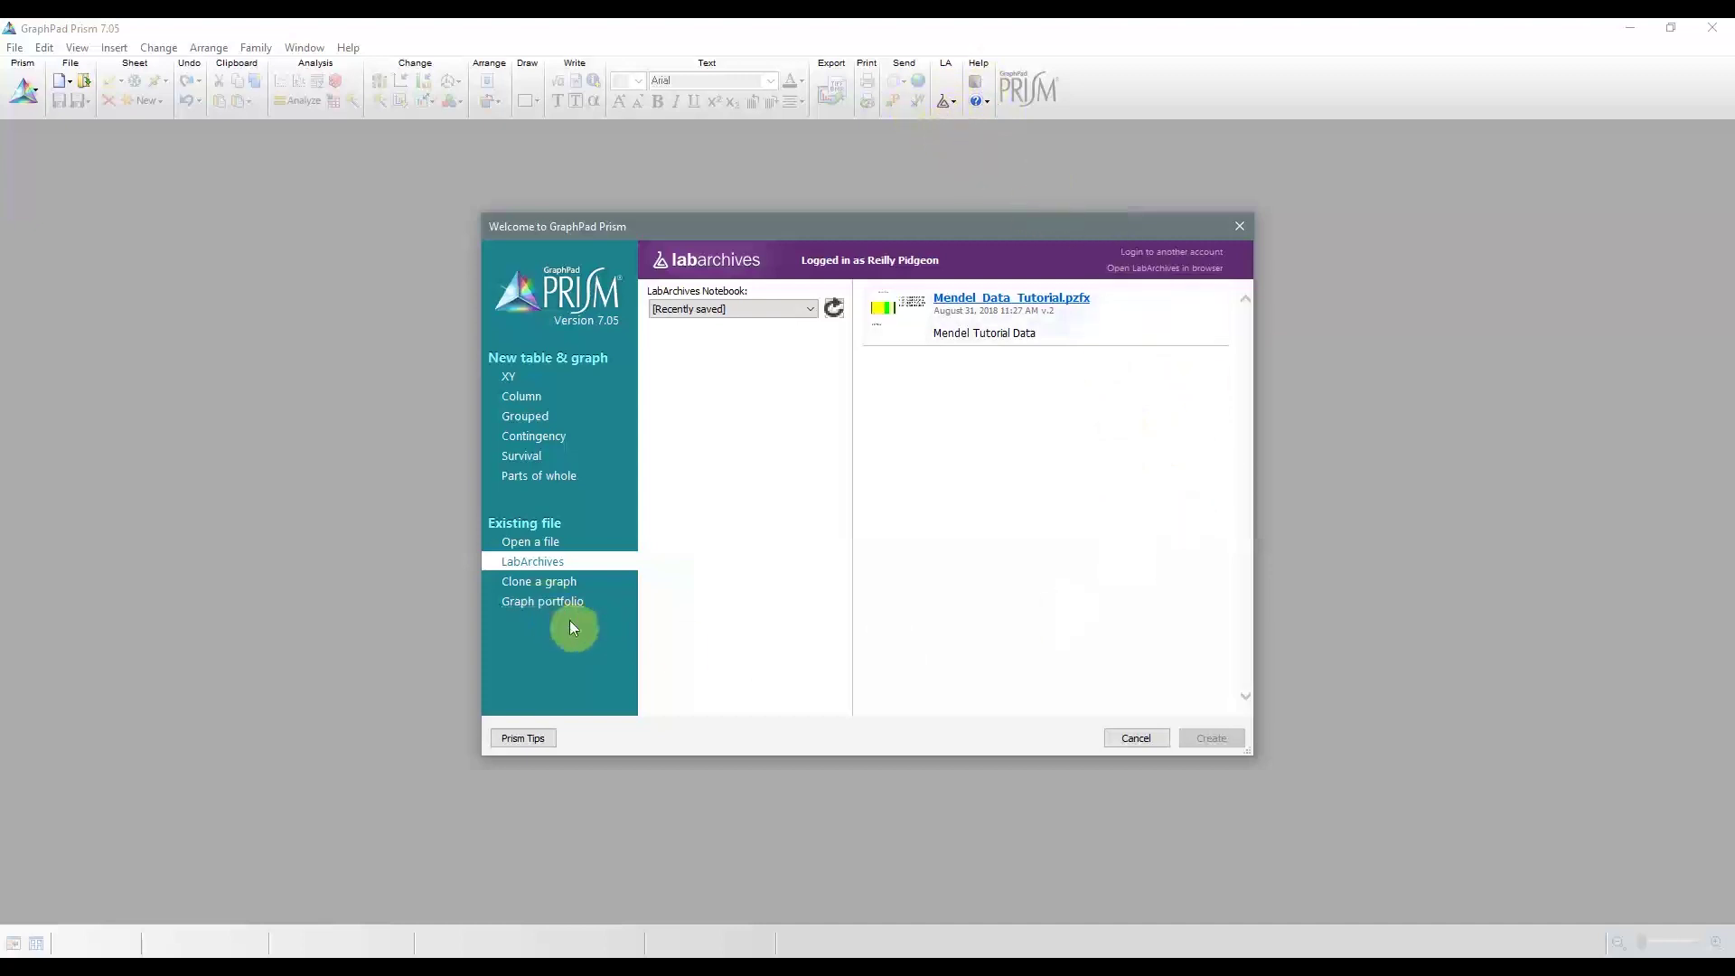
Browse the Clone a graph tabs (Recent project, Saved example, Shared example, Opened project), then open Graph portfolio
click(552, 582)
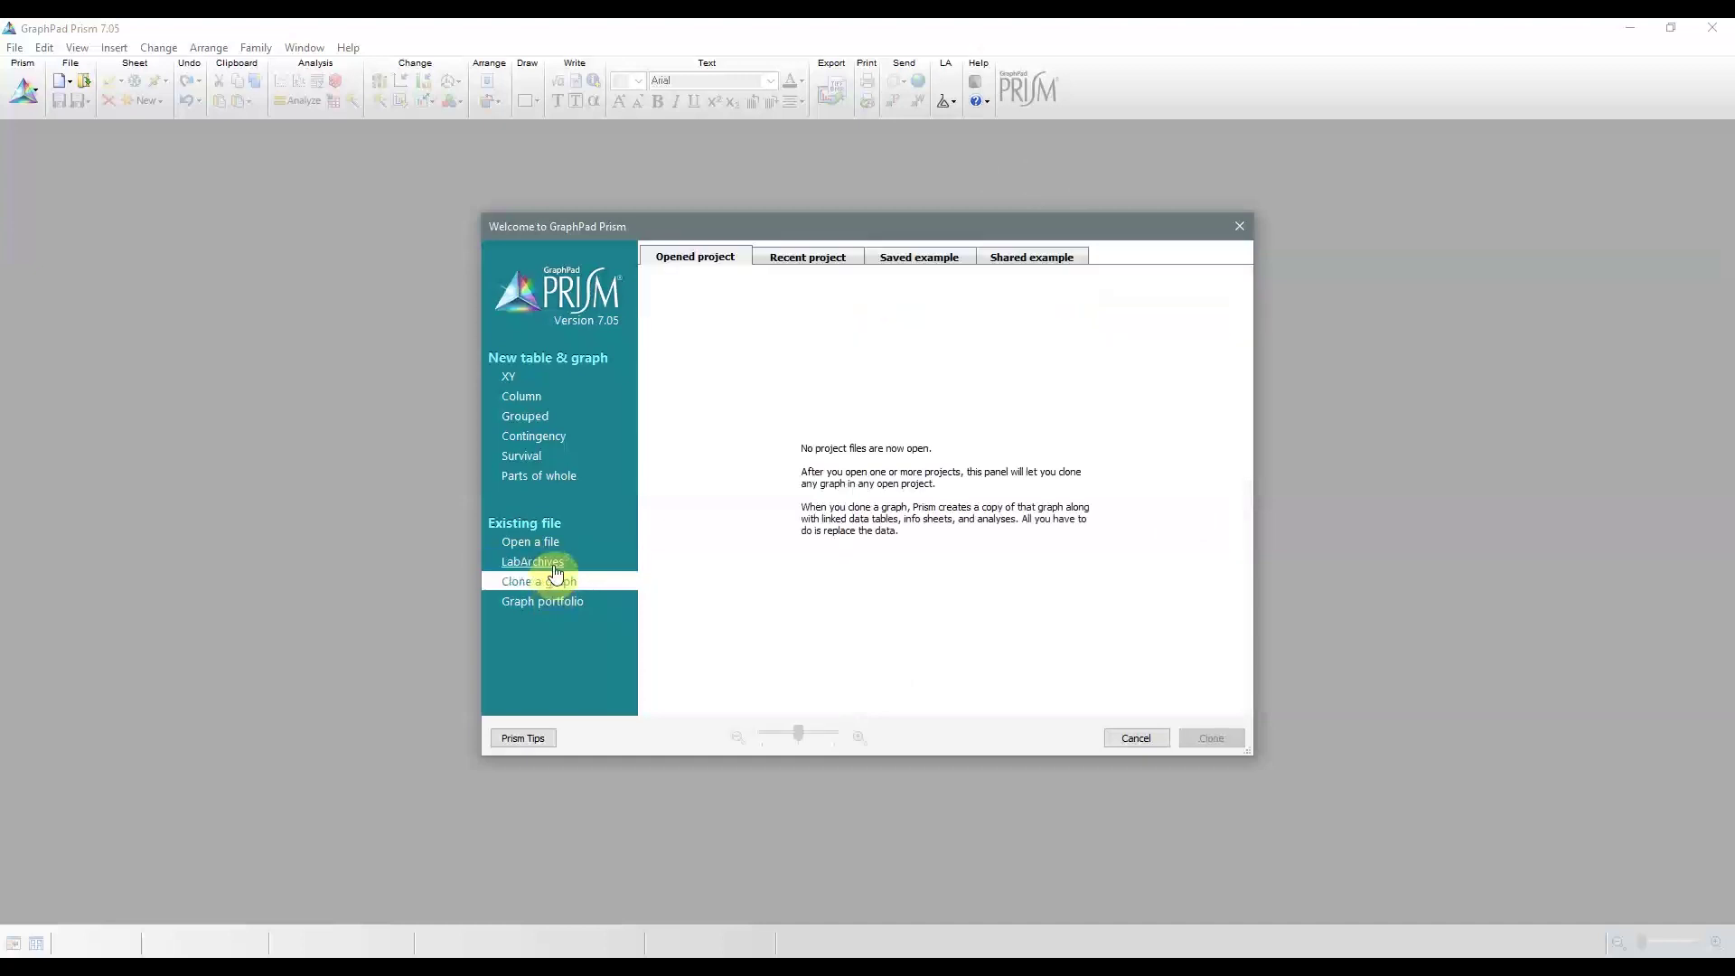
click(816, 265)
click(799, 260)
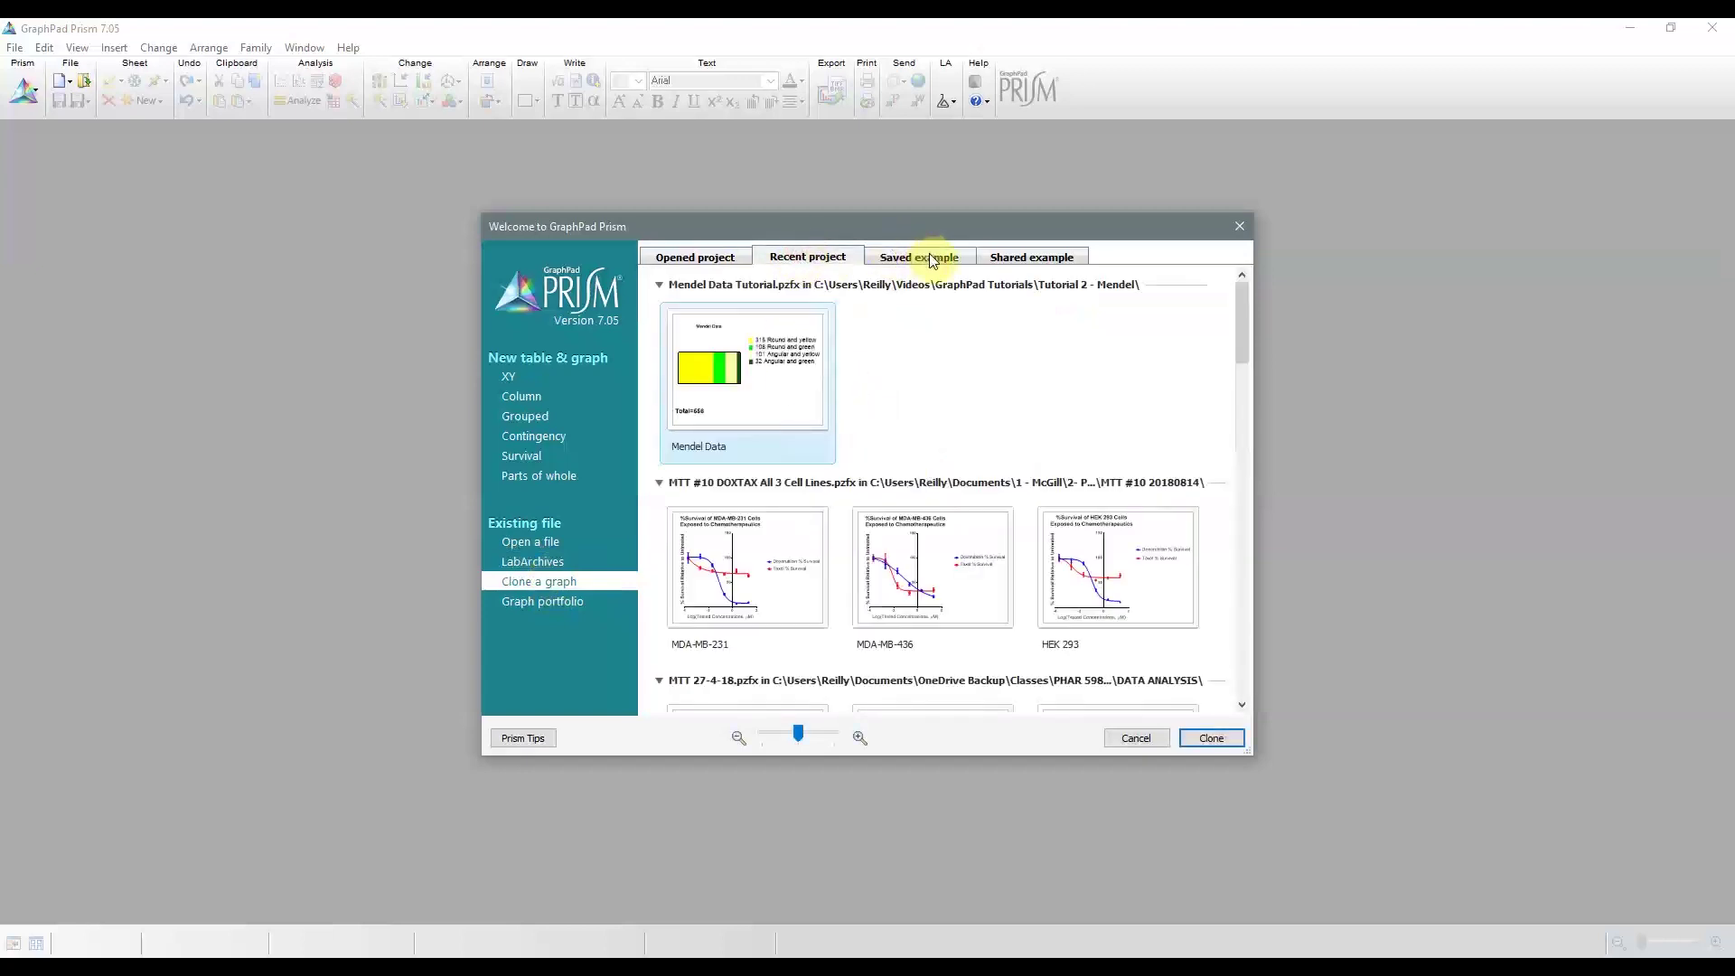
click(931, 257)
click(1027, 259)
click(826, 262)
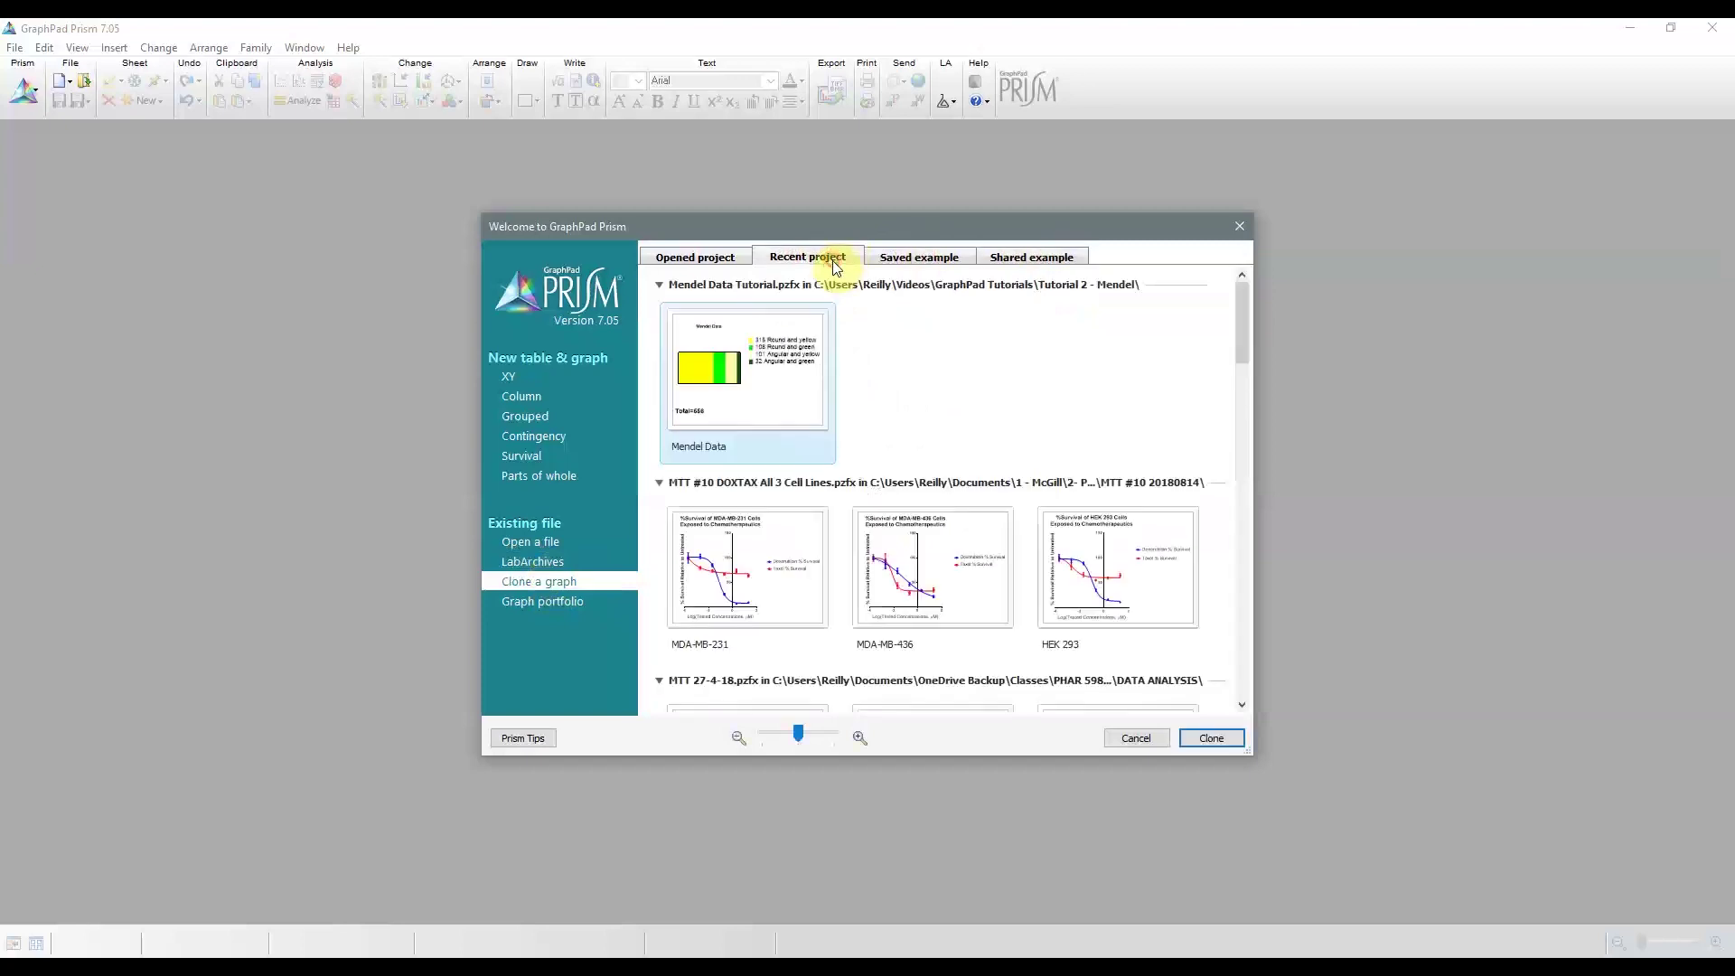
click(707, 259)
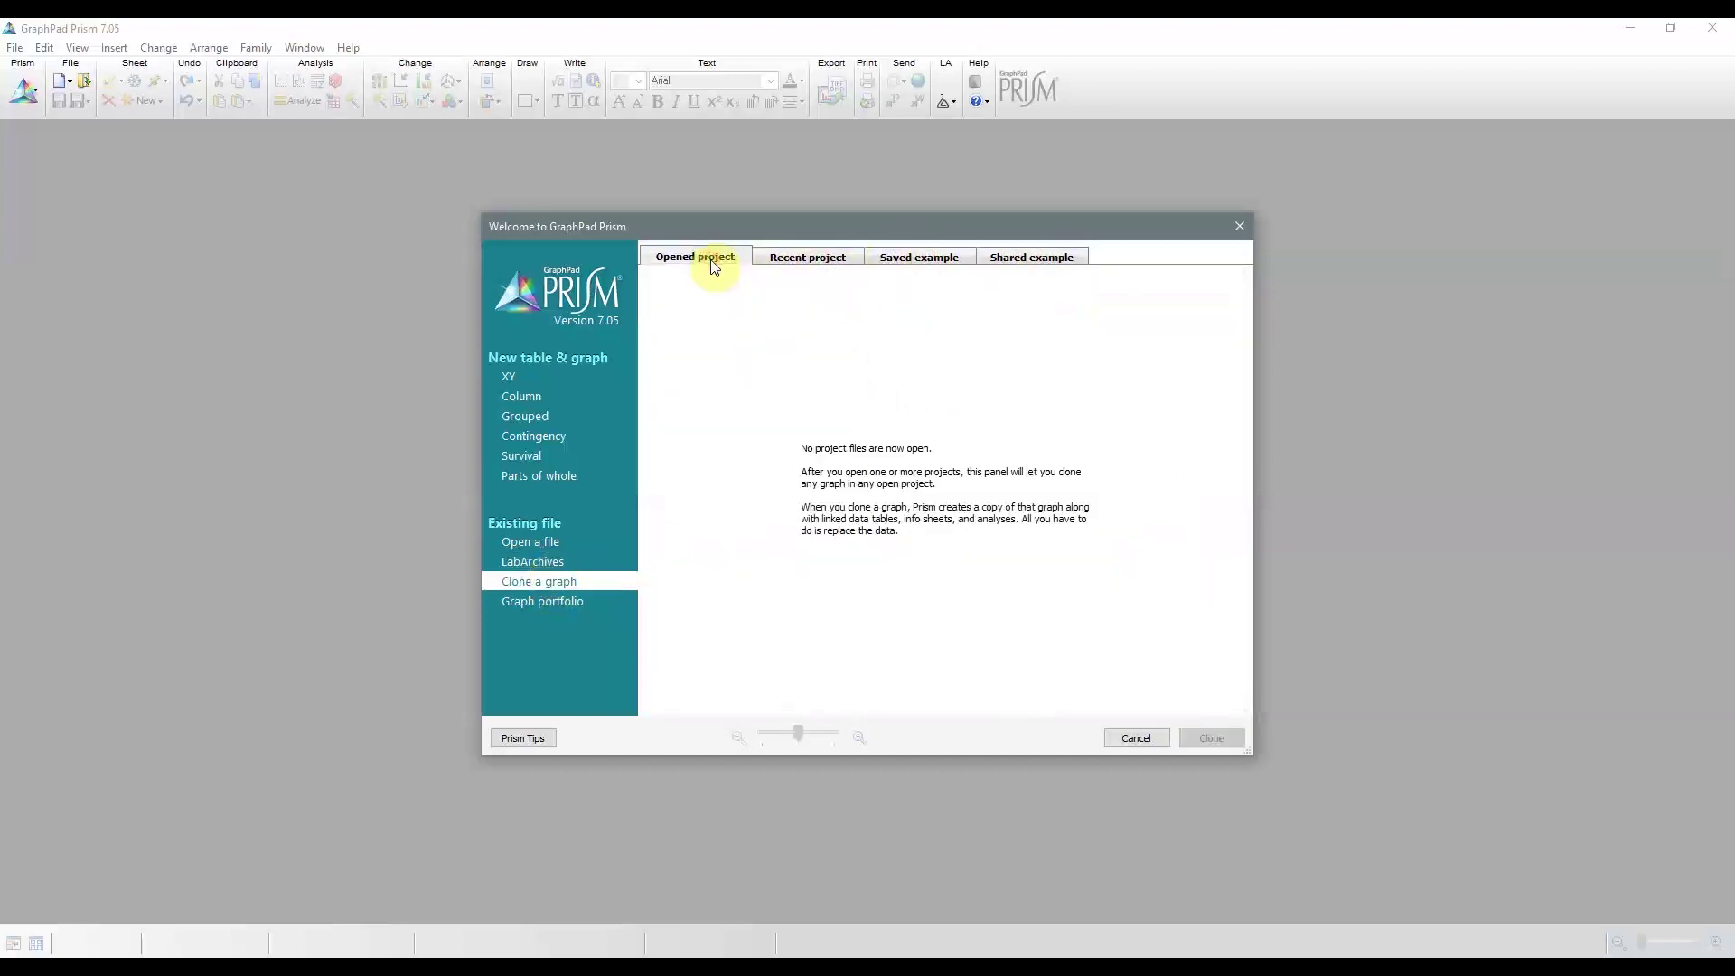
click(530, 603)
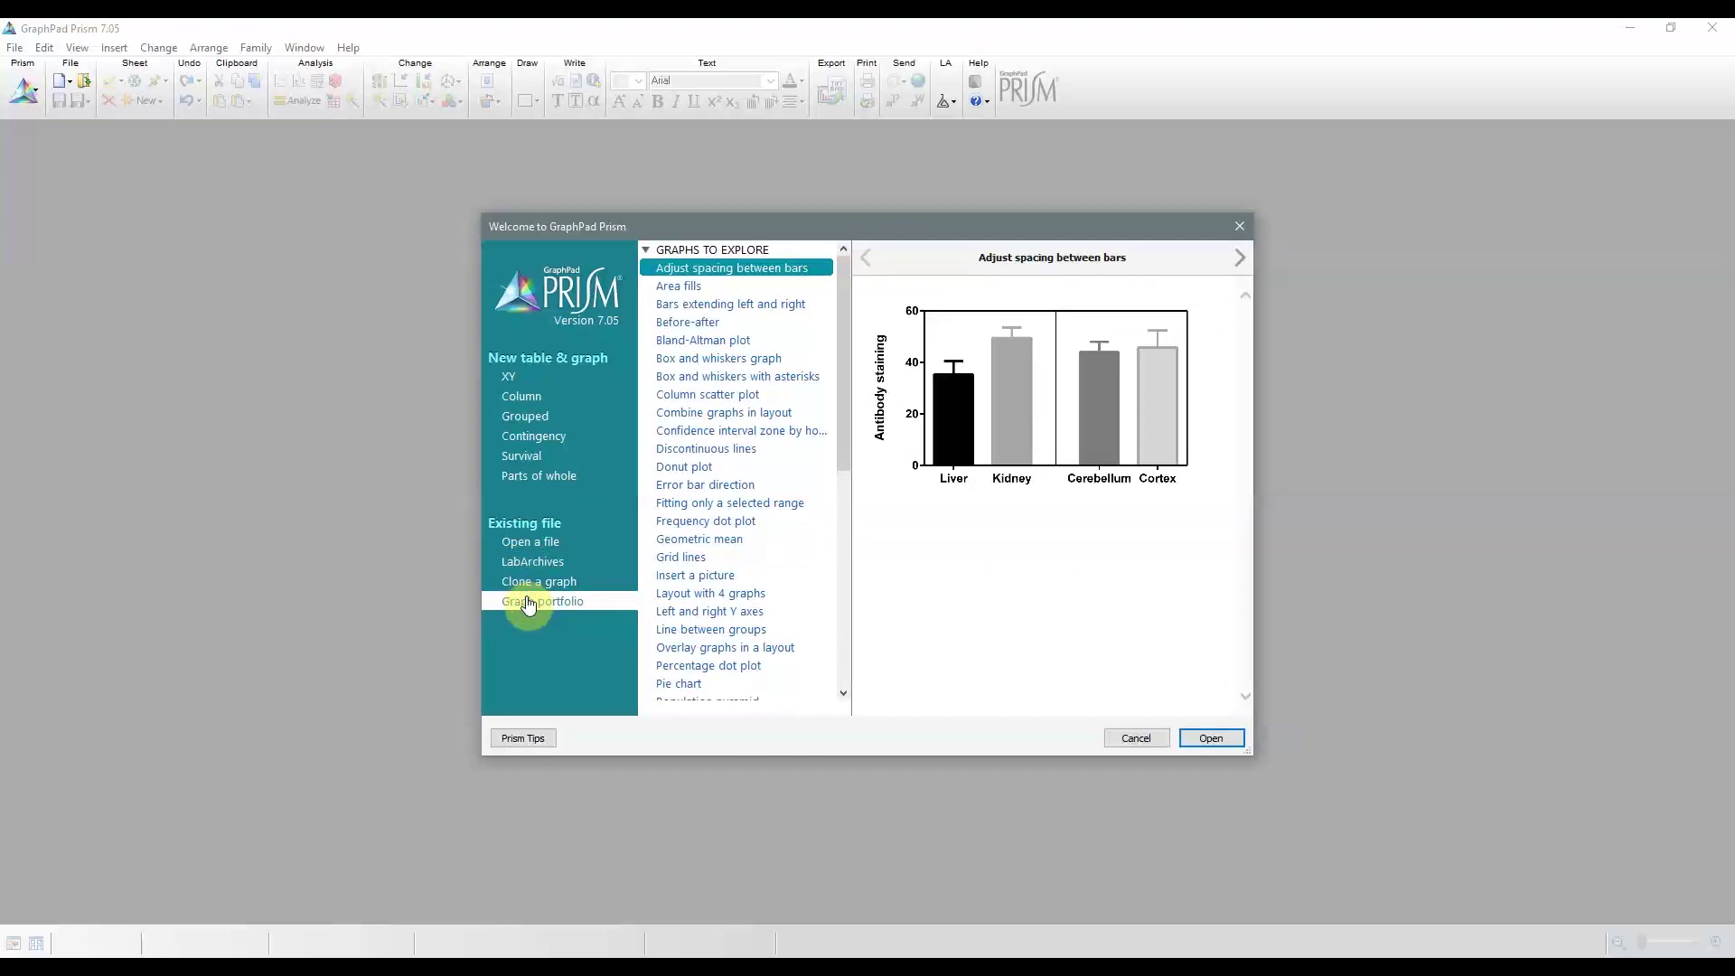
Preview Area fills, then Bland-Altman, Combine graphs in layout, Discontinuous lines, Error bar direction and Fitting only a selected range
click(694, 293)
key(Down)
key(Down)
key(Down)
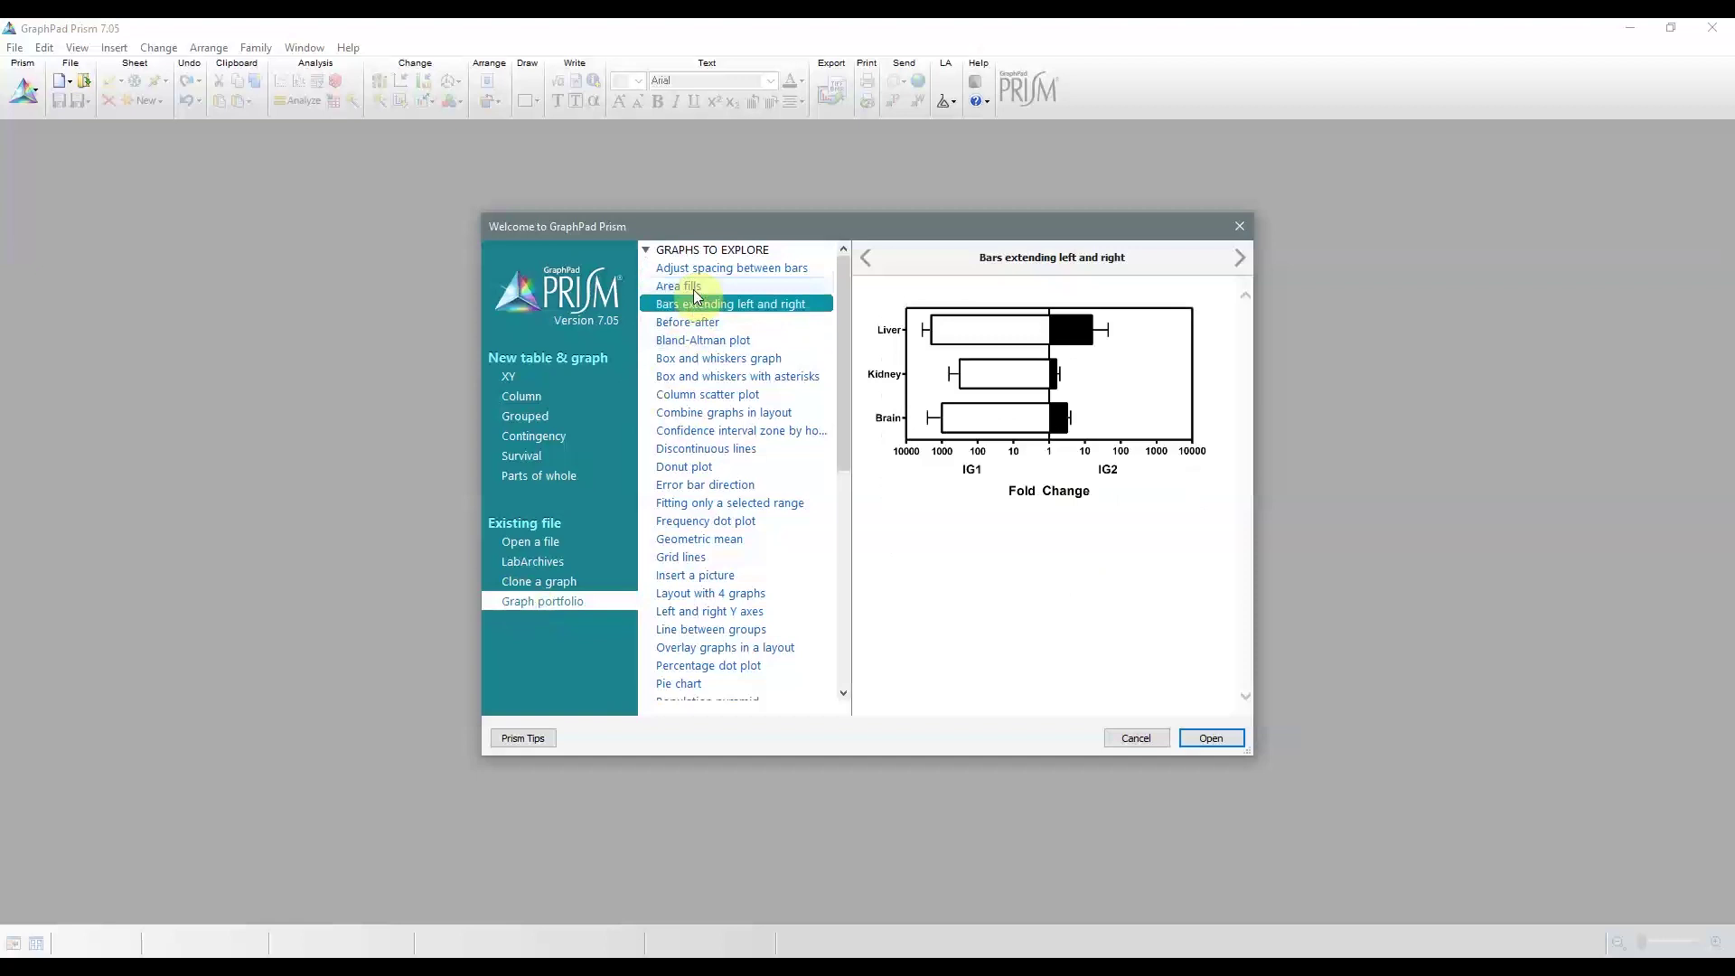
key(Down)
key(Down)
key(Down)
key(Down)
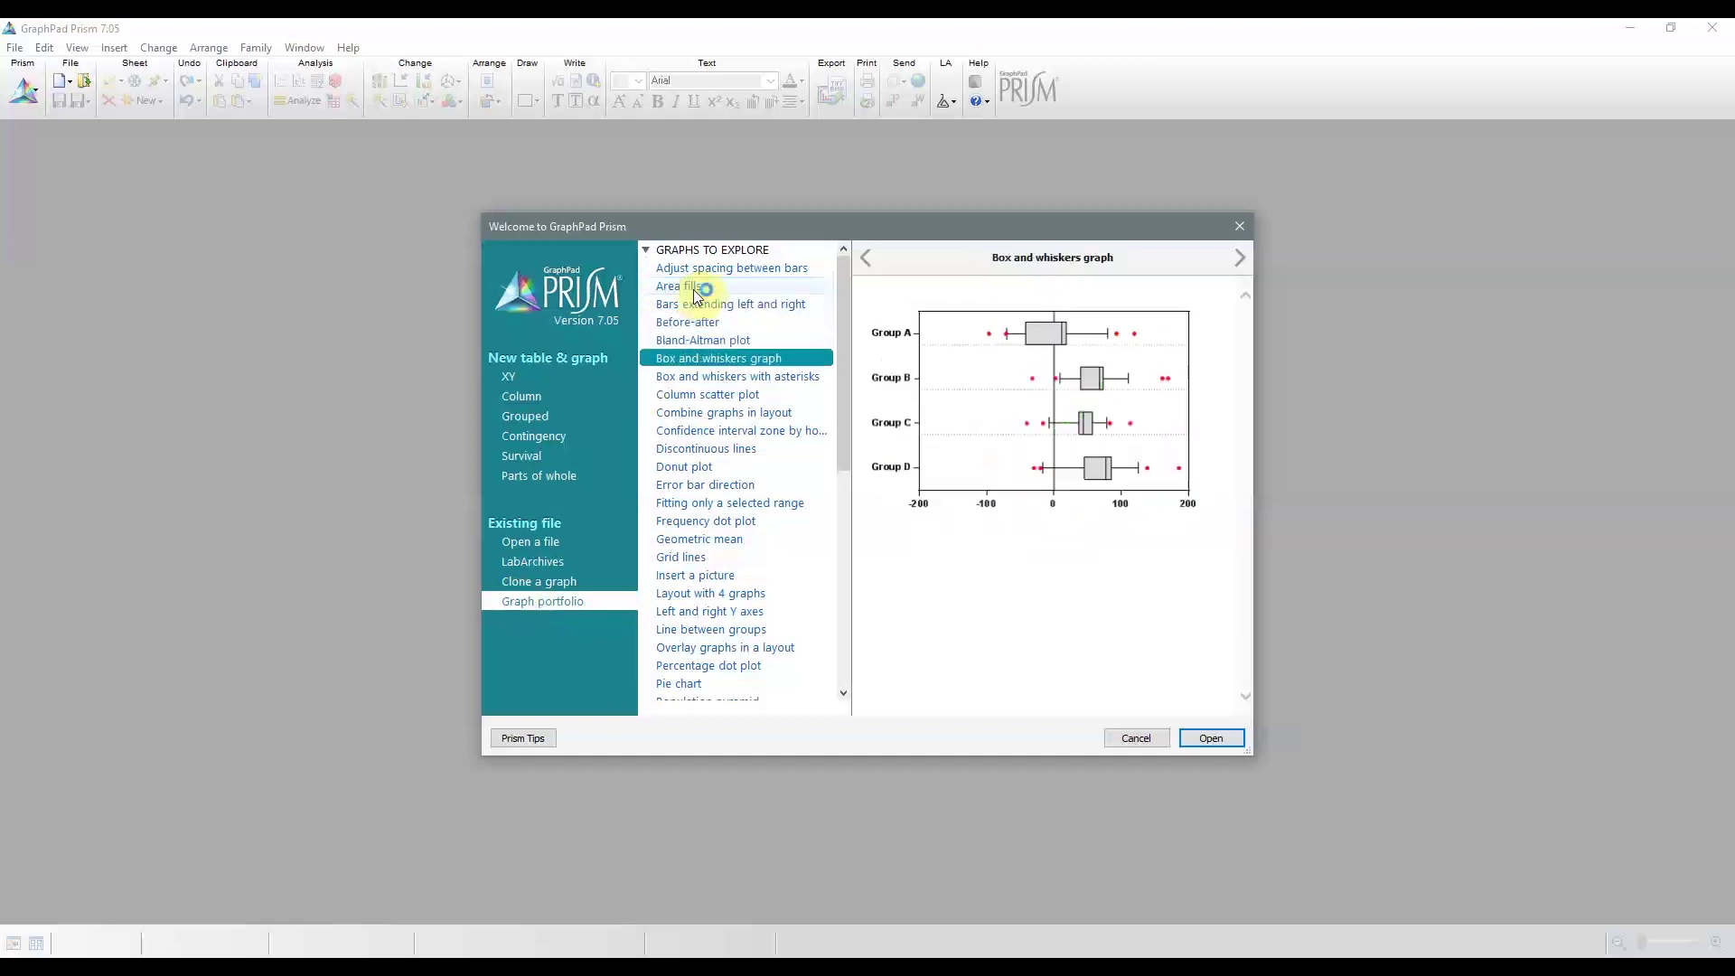
key(Down)
key(Down)
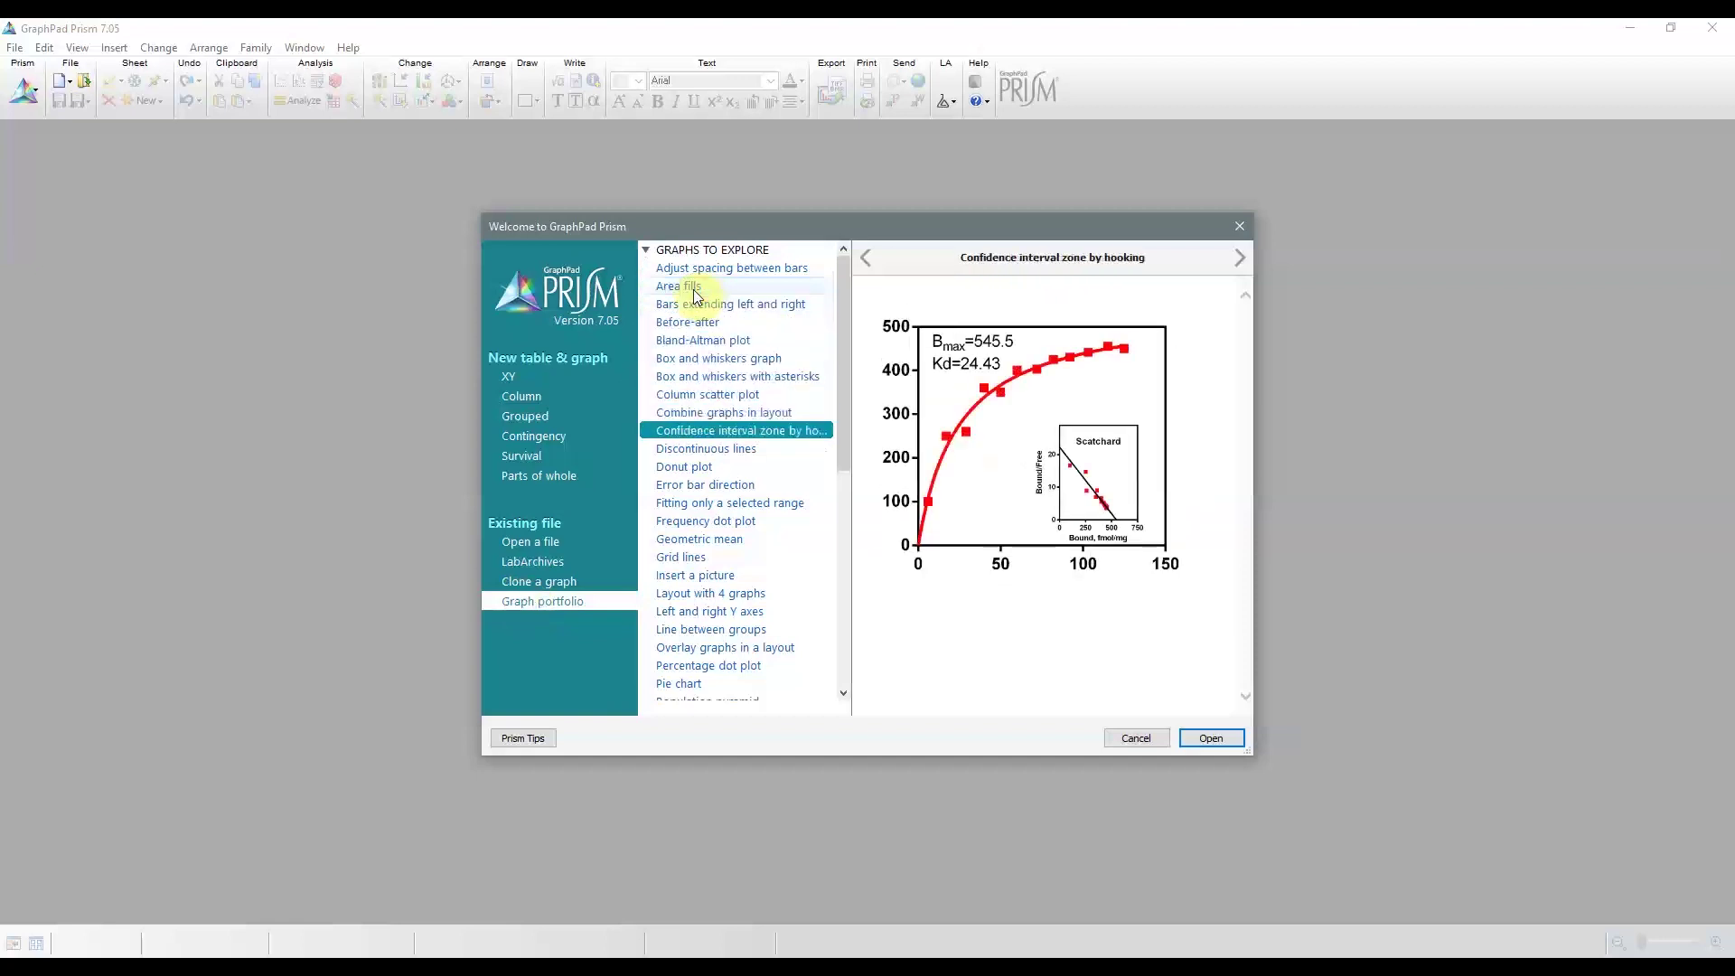
key(Down)
key(Down)
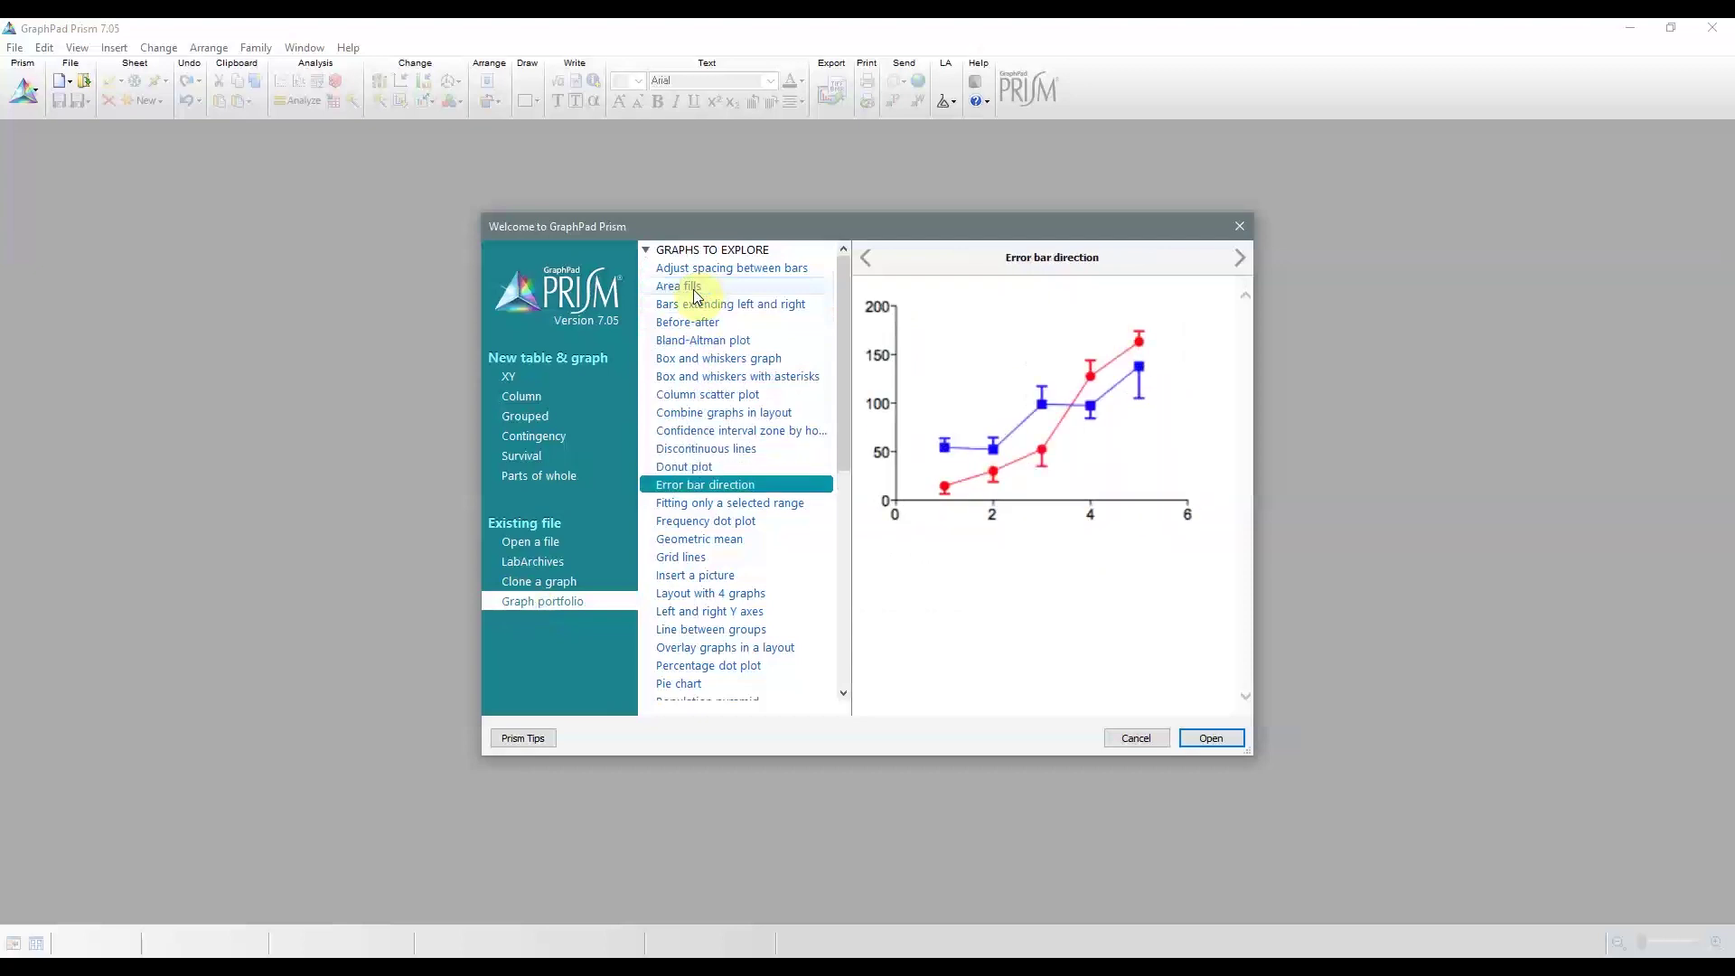
key(Down)
key(Down)
key(Down)
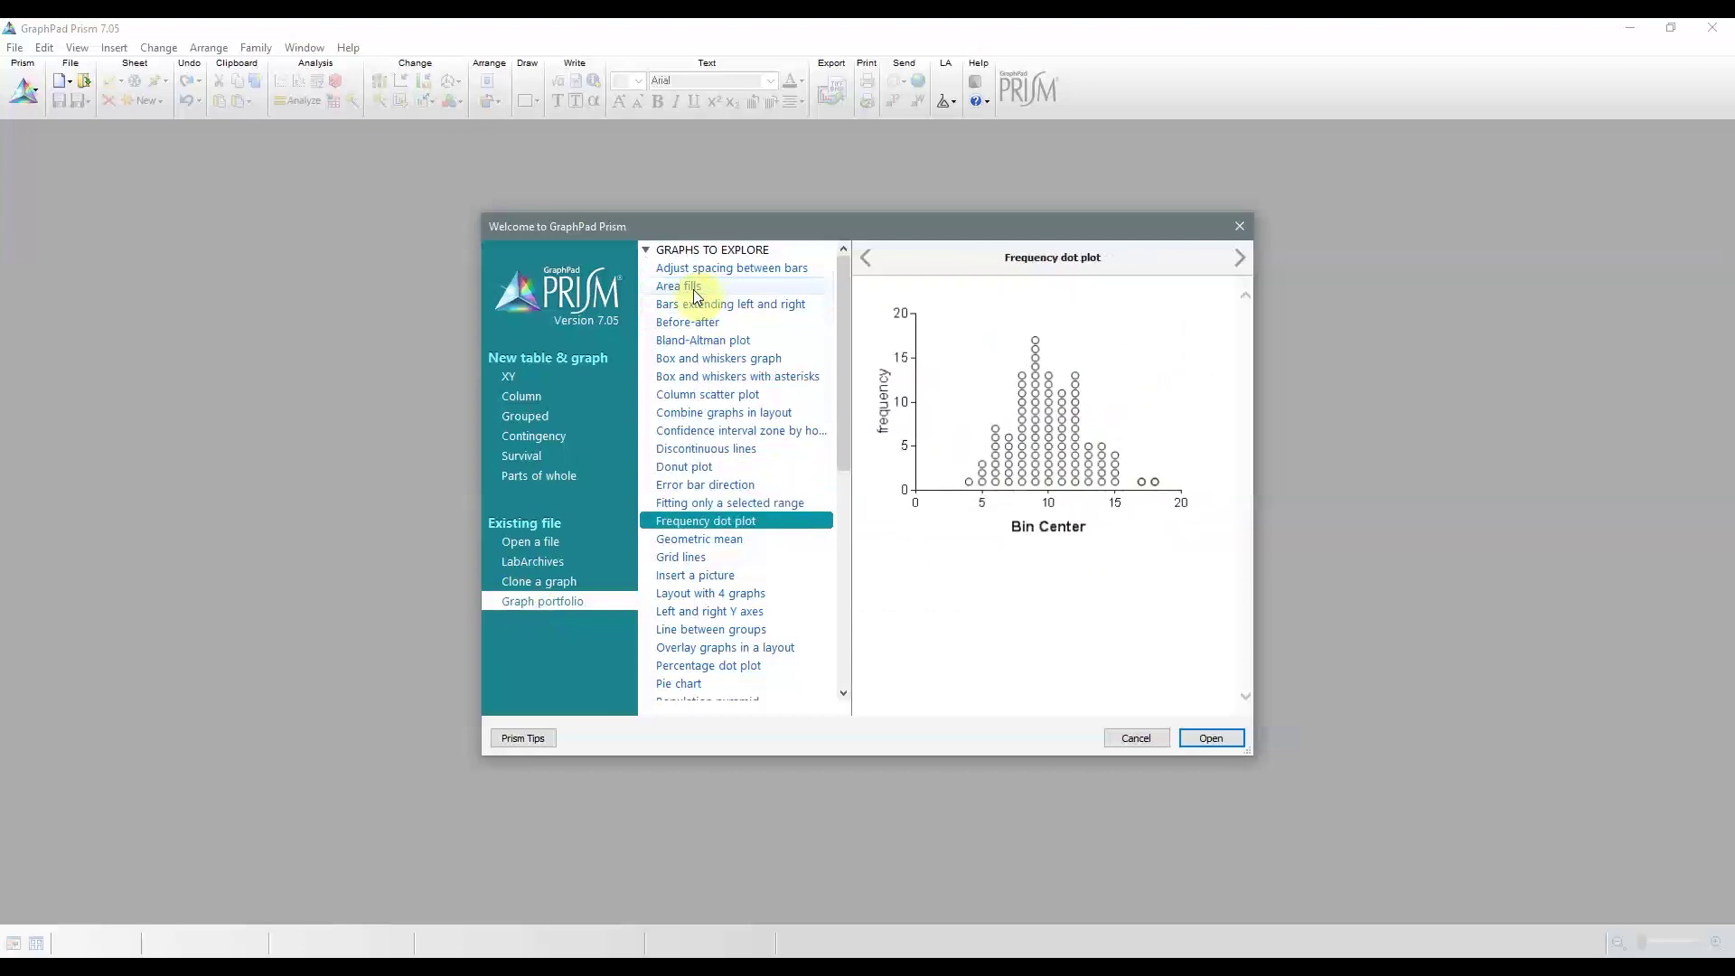